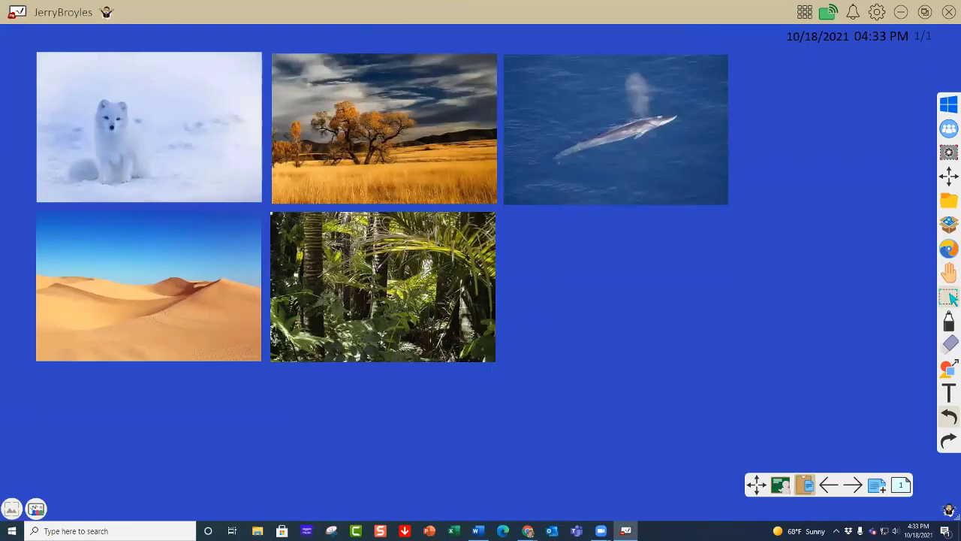
Step: Copy the Coast photo from the animal habitats page in Chrome and paste it onto the whiteboard beside the jungle picture
left_click(528, 531)
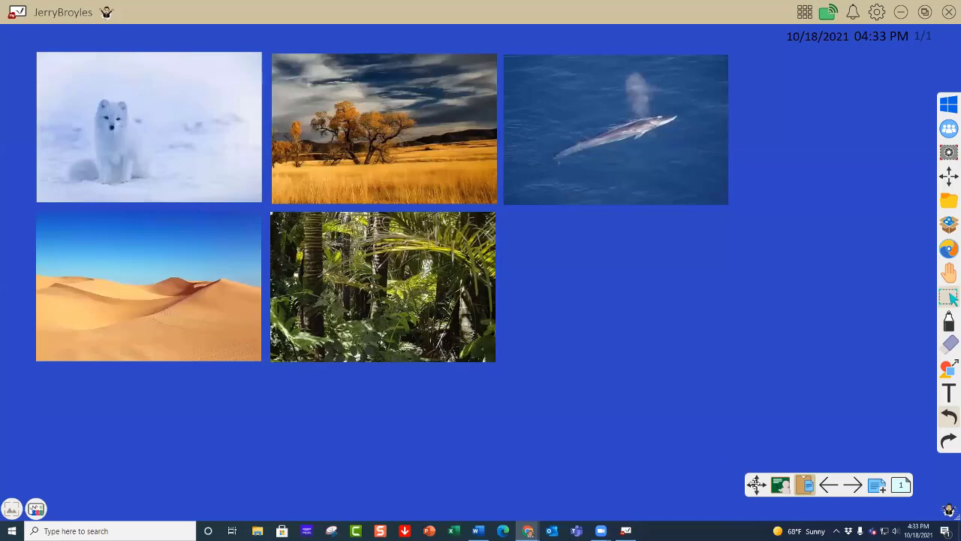
left_click_drag(751, 480, 399, 466)
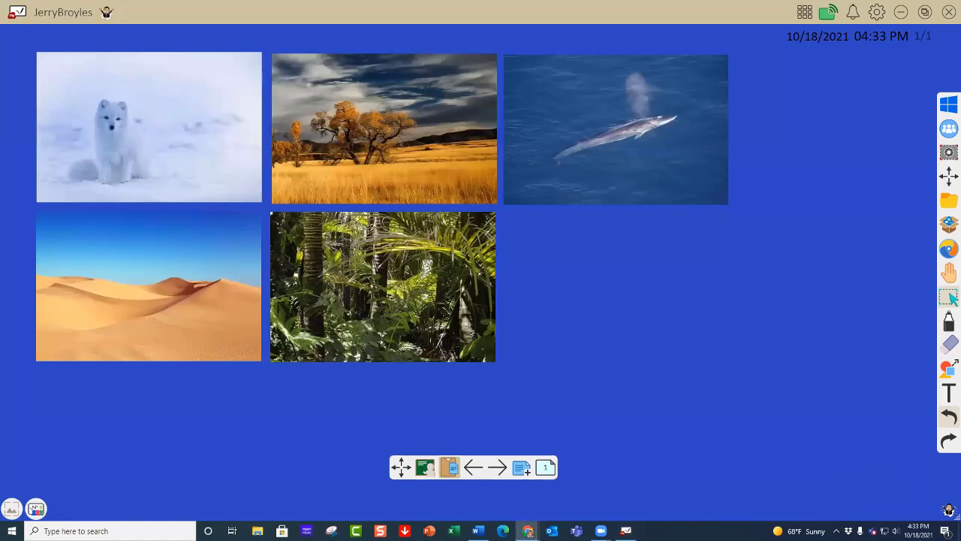
left_click(528, 531)
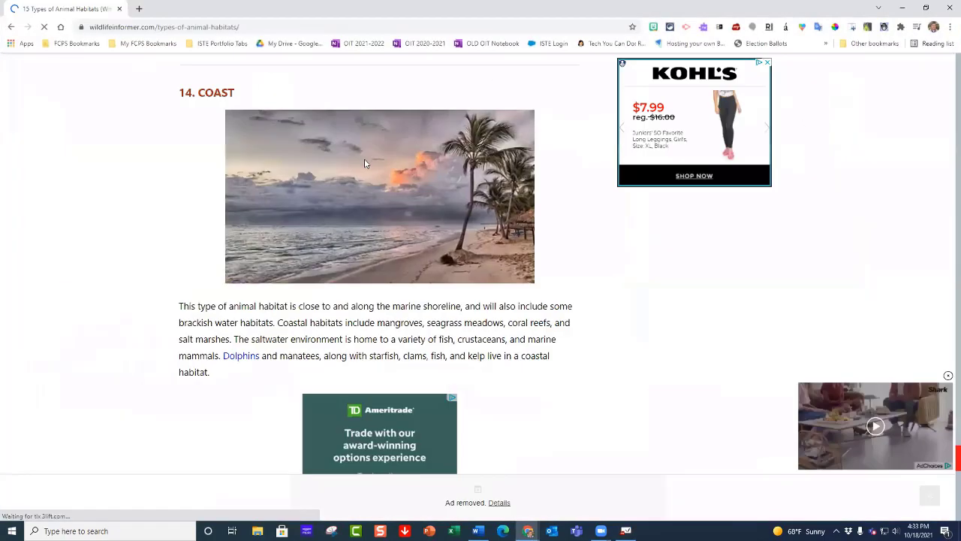
right_click(348, 196)
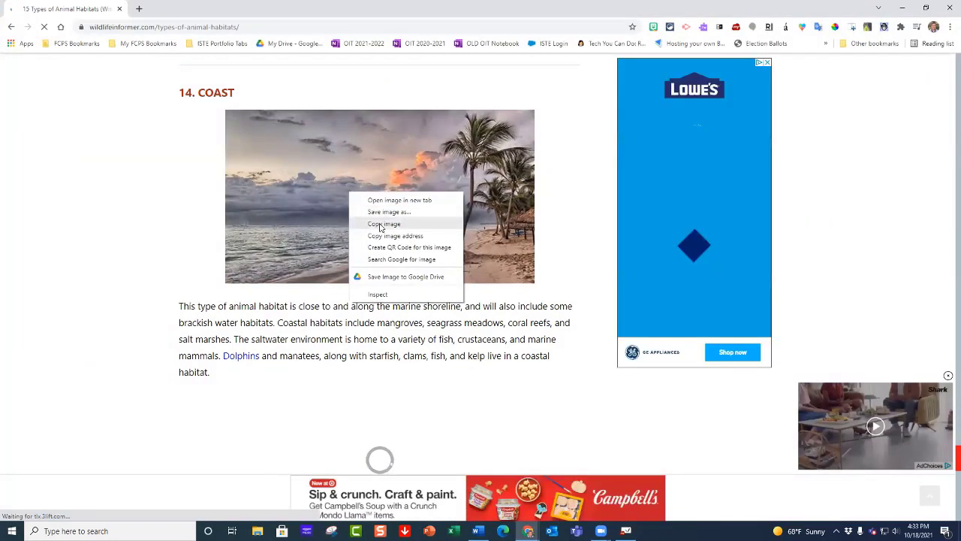
left_click(383, 223)
left_click(902, 7)
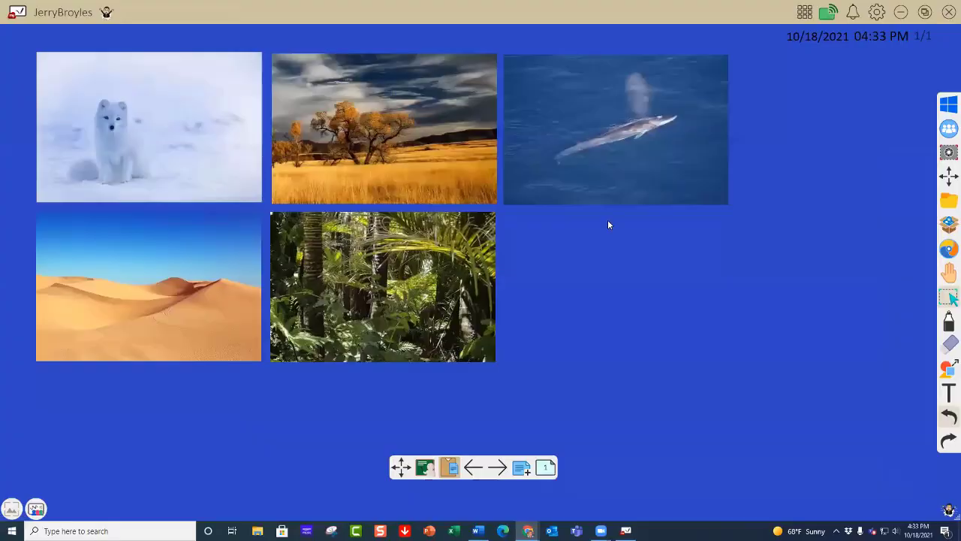
left_click(450, 470)
left_click_drag(334, 279, 637, 301)
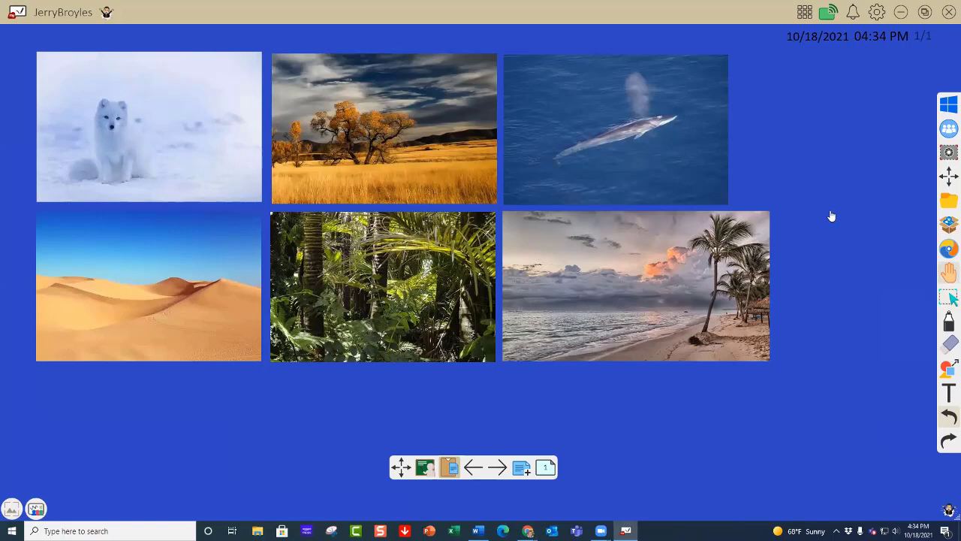
Step: Add the text CARNIVORE in the empty canvas area beside the habitat pictures and move it up beside the whale picture
scroll(832, 217, "down", 2)
scroll(832, 217, "down", 1)
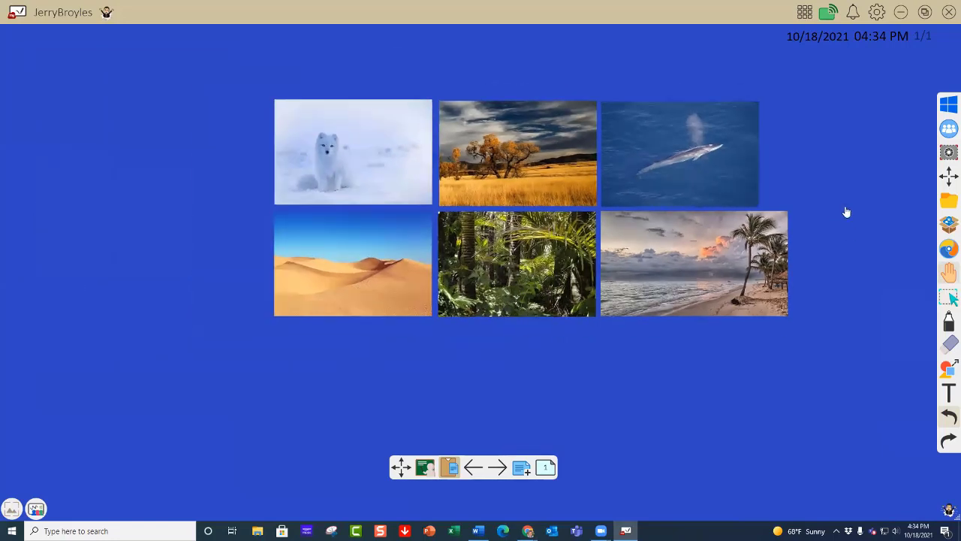
left_click_drag(846, 213, 582, 166)
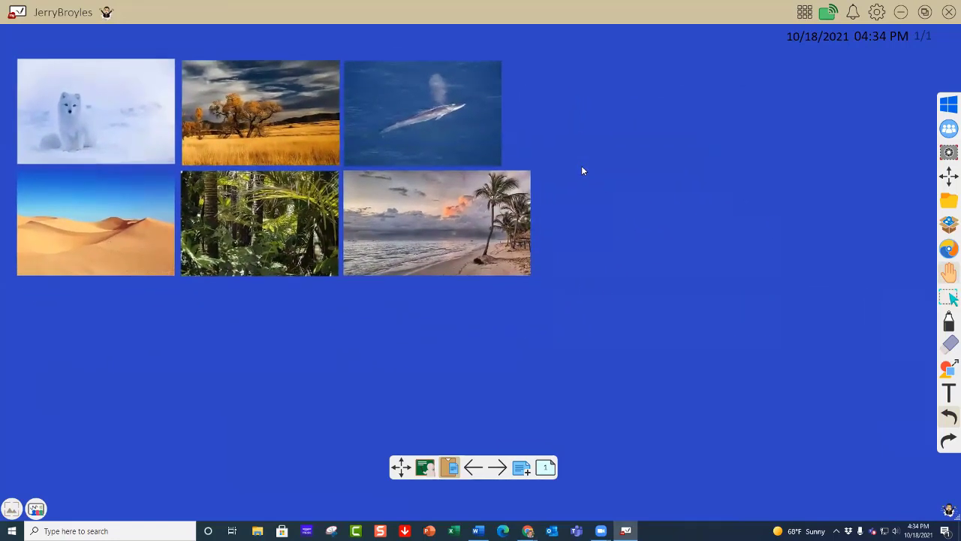
scroll(627, 192, "down", 1)
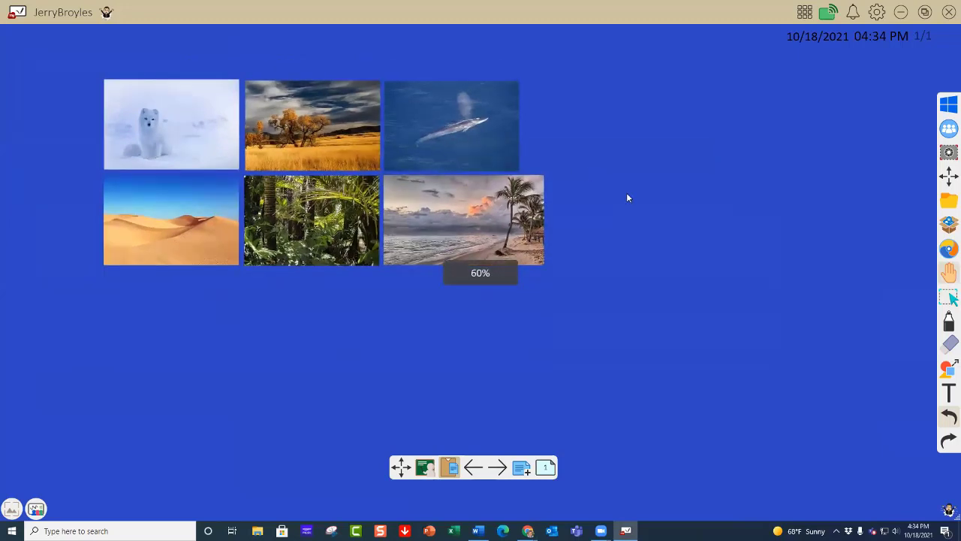
scroll(627, 192, "up", 1)
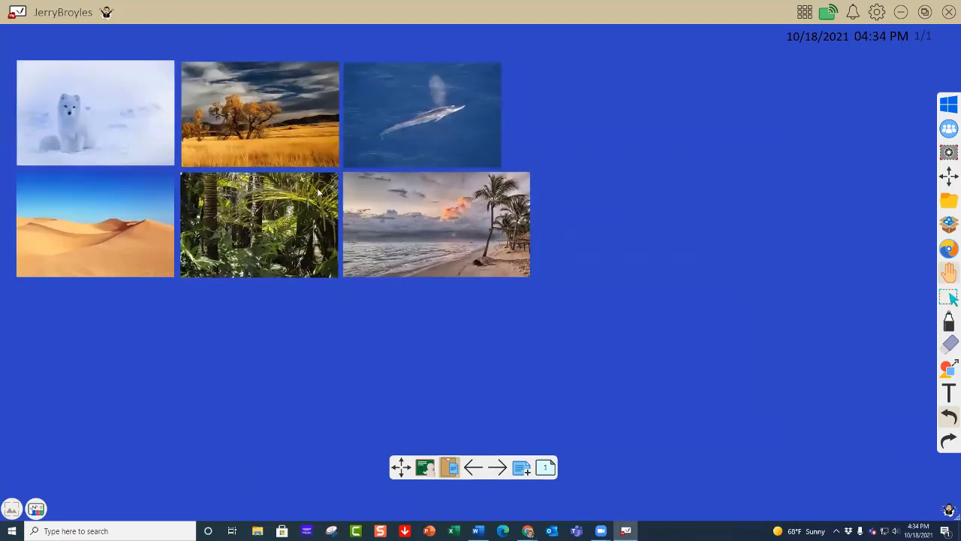
left_click_drag(588, 220, 585, 241)
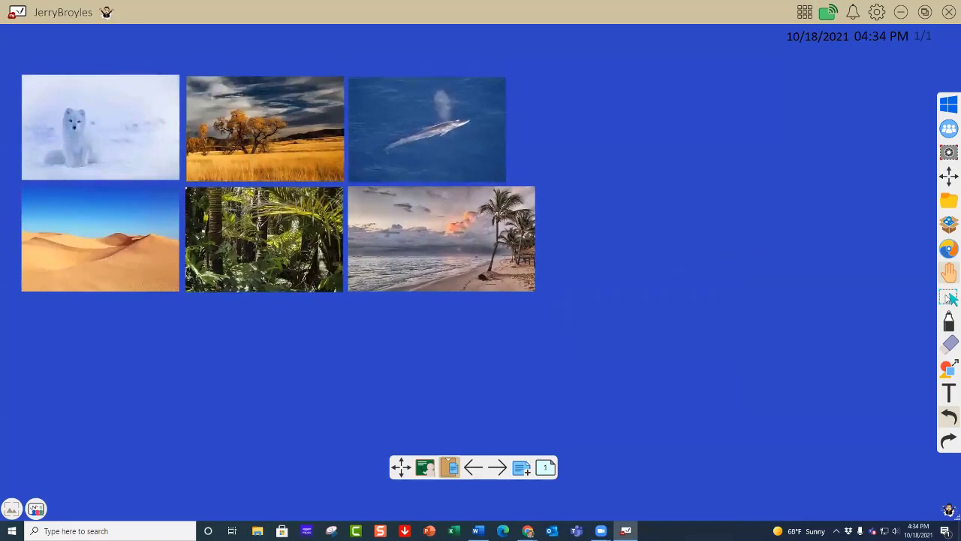
left_click(949, 298)
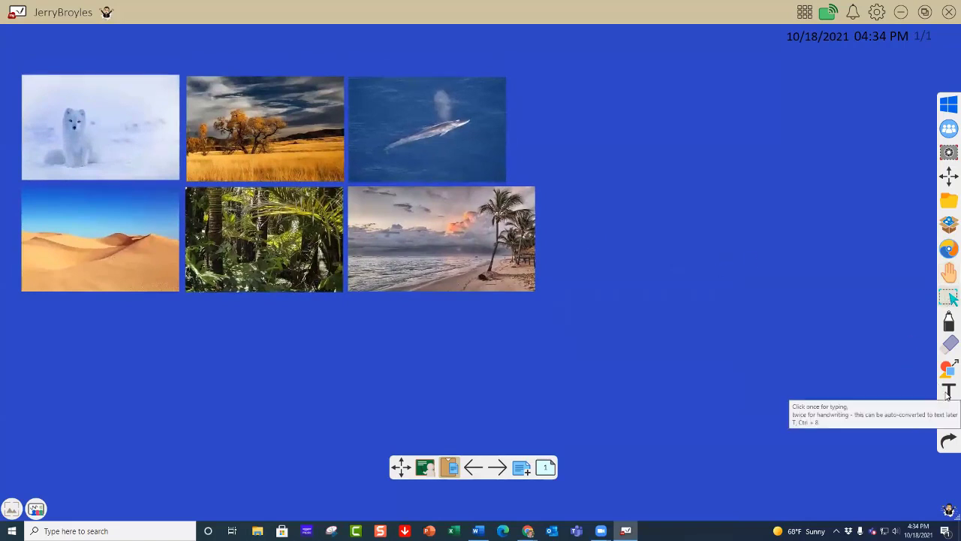
left_click(947, 394)
left_click(627, 305)
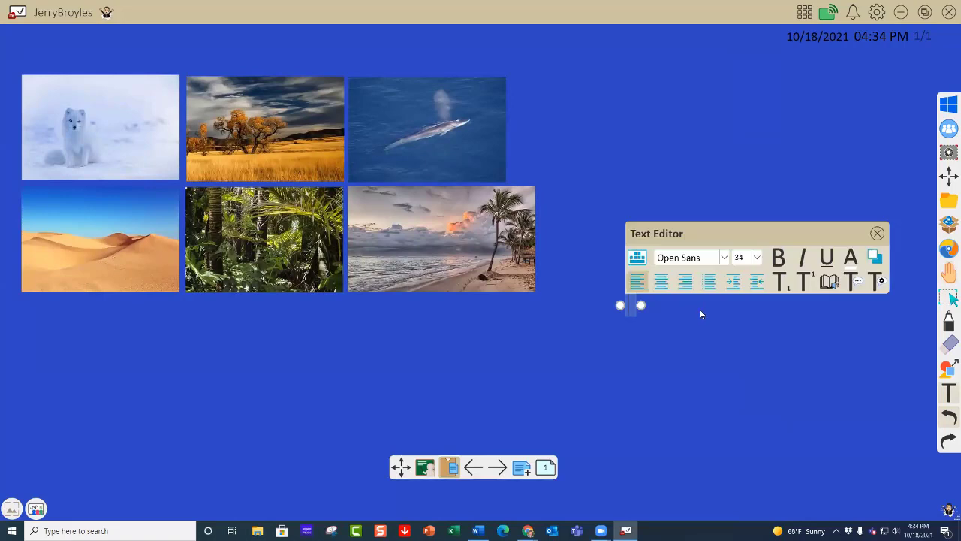
type("CARNIVORE")
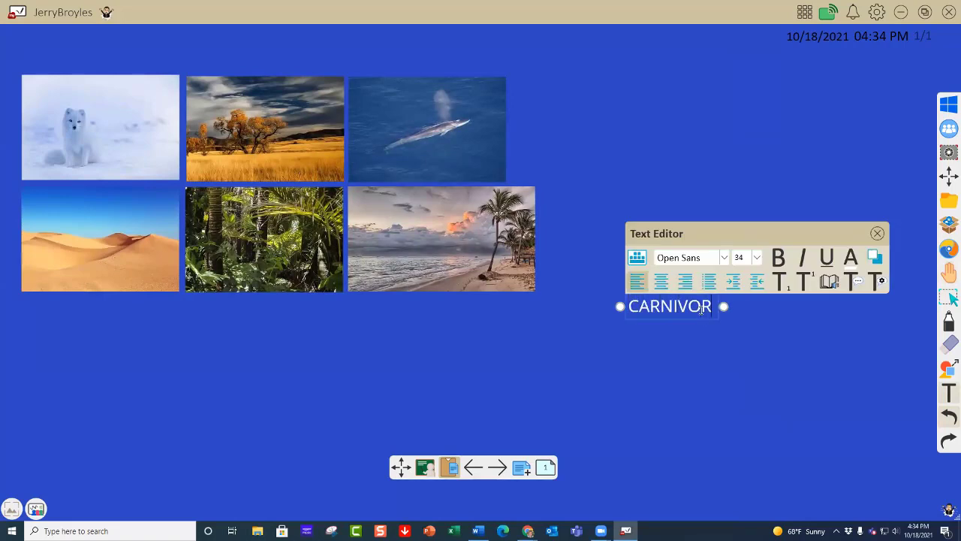
left_click(744, 354)
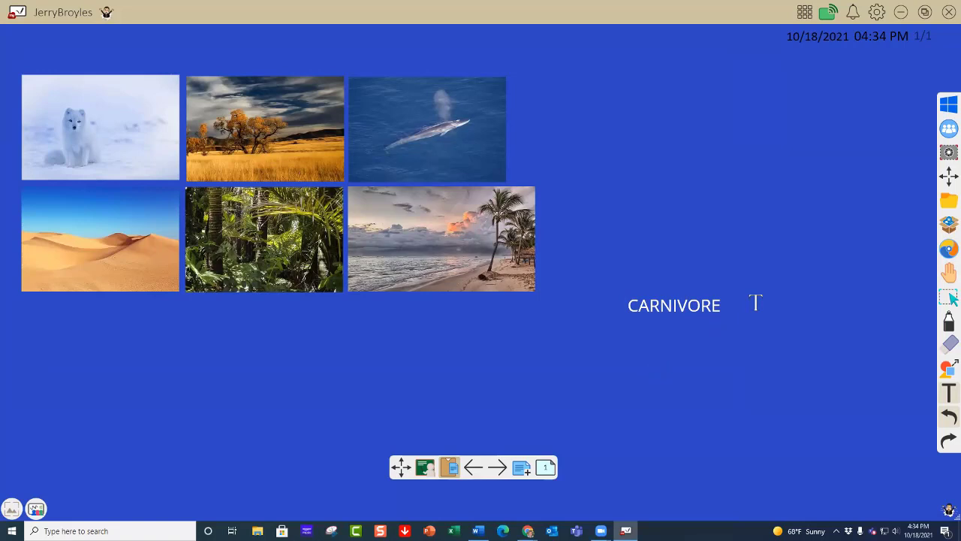
left_click(697, 305)
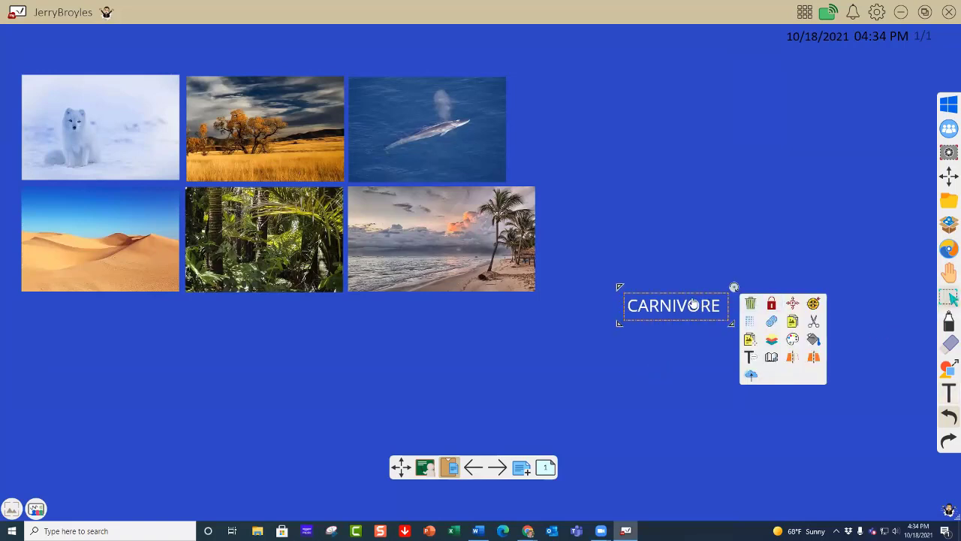
left_click_drag(715, 303, 706, 188)
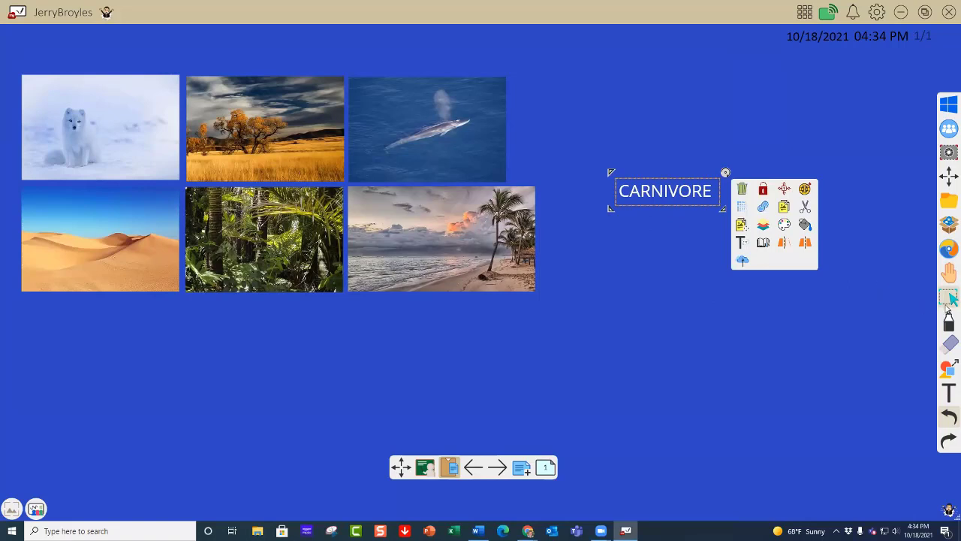
Step: Add a separate text object reading OMNIVORE below the CARNIVORE label
left_click(948, 392)
left_click(637, 281)
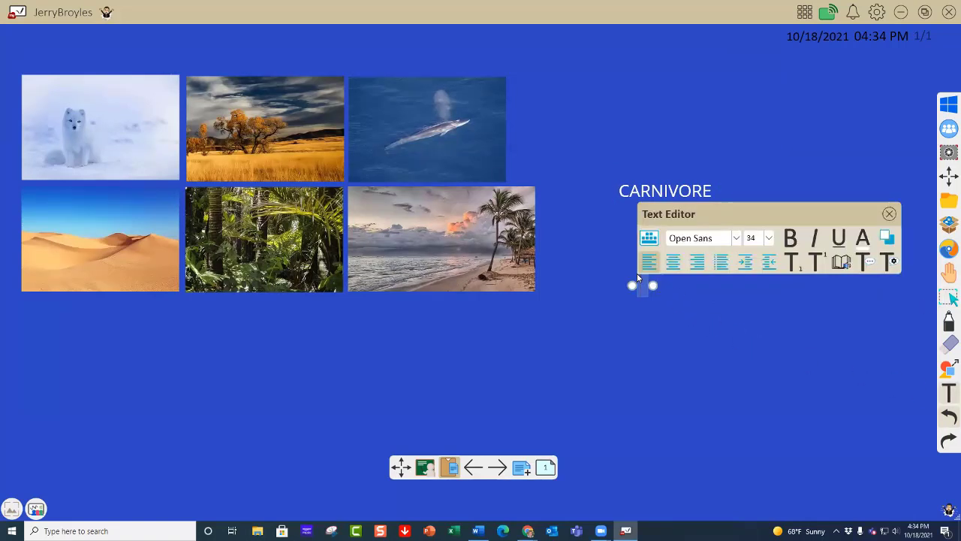
type("OMNIVOR")
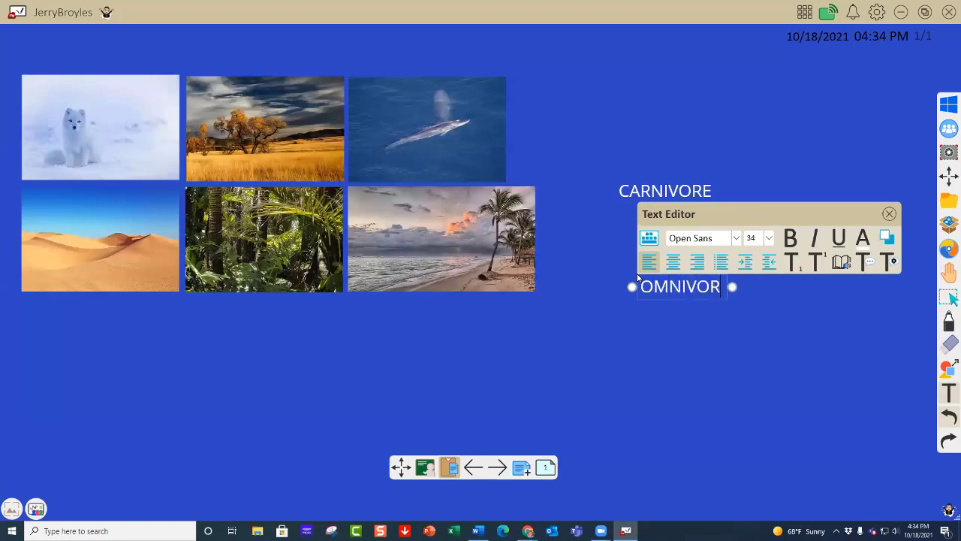
type("E")
left_click(689, 371)
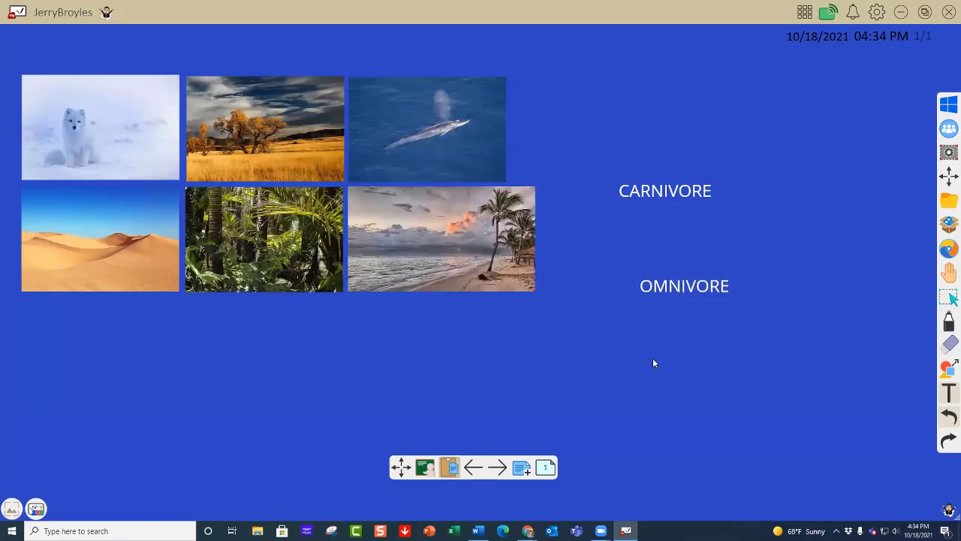
Step: Add a separate text object reading HERBIVORE below the OMNIVORE label
left_click(653, 364)
type("HERBIR")
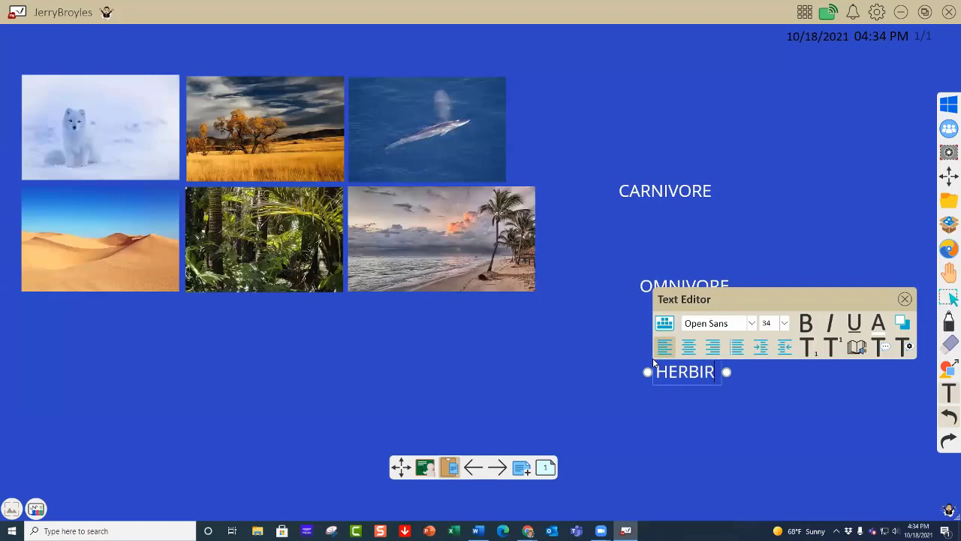
key("BackSpace")
type("VORE")
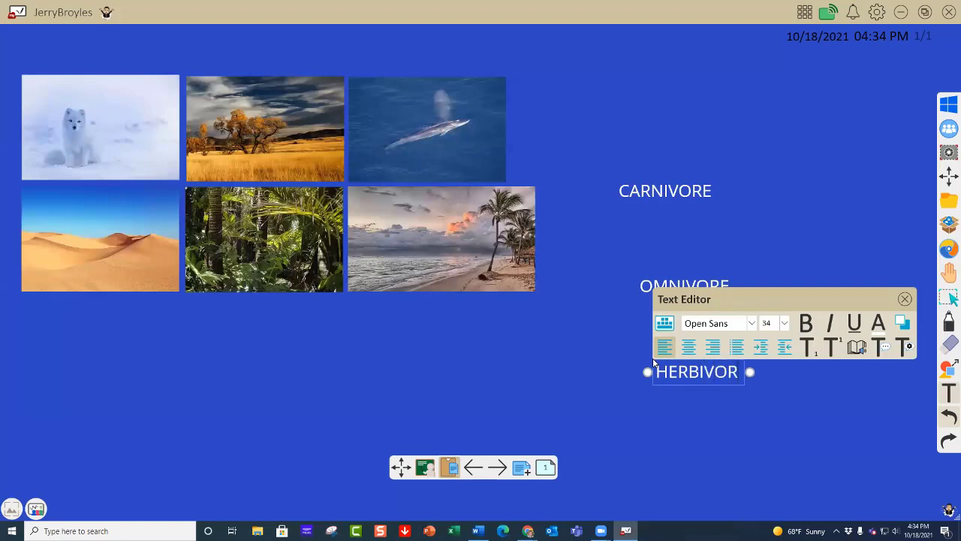
left_click(824, 251)
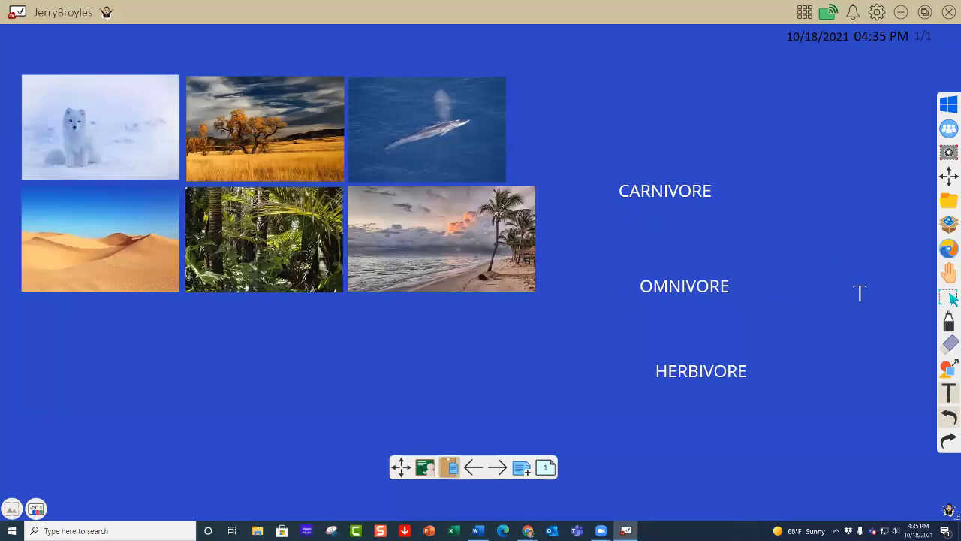
Step: Insert the dice tool on the canvas and position it lower, over the bottom edge of the desert and jungle pictures
left_click(949, 224)
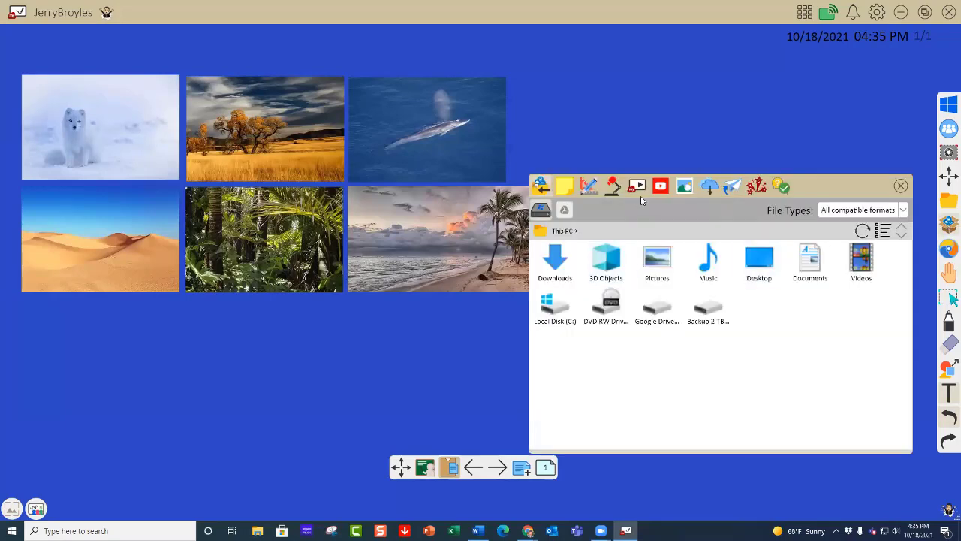
left_click(588, 188)
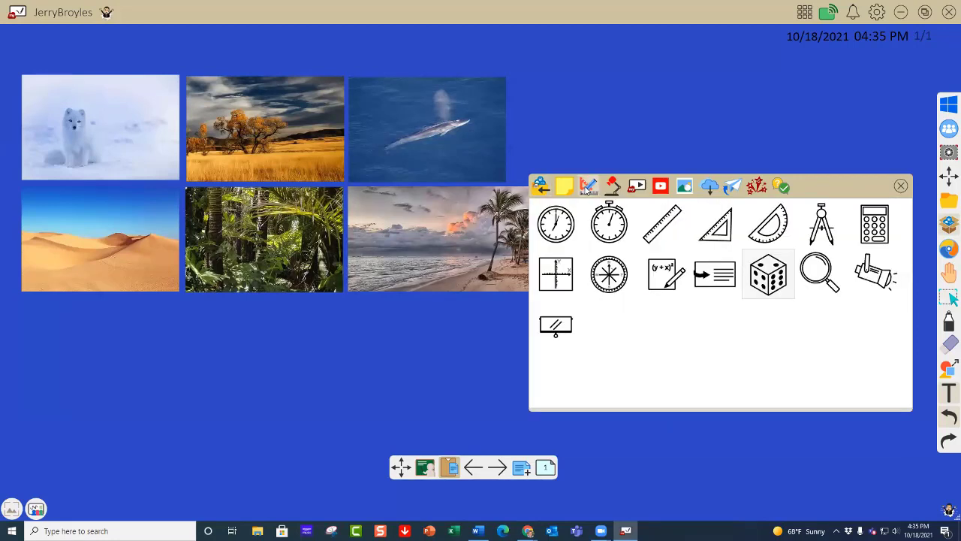
left_click(772, 280)
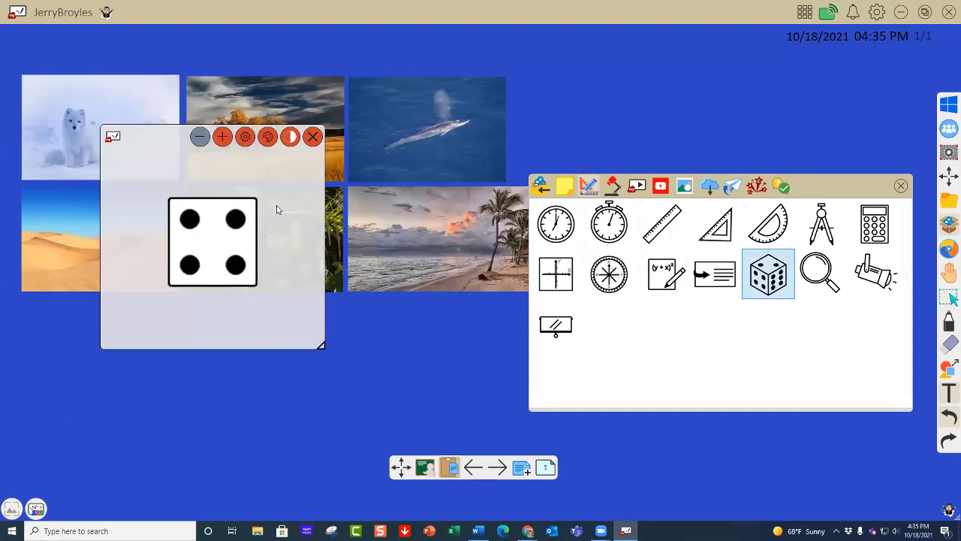
left_click_drag(145, 142, 154, 286)
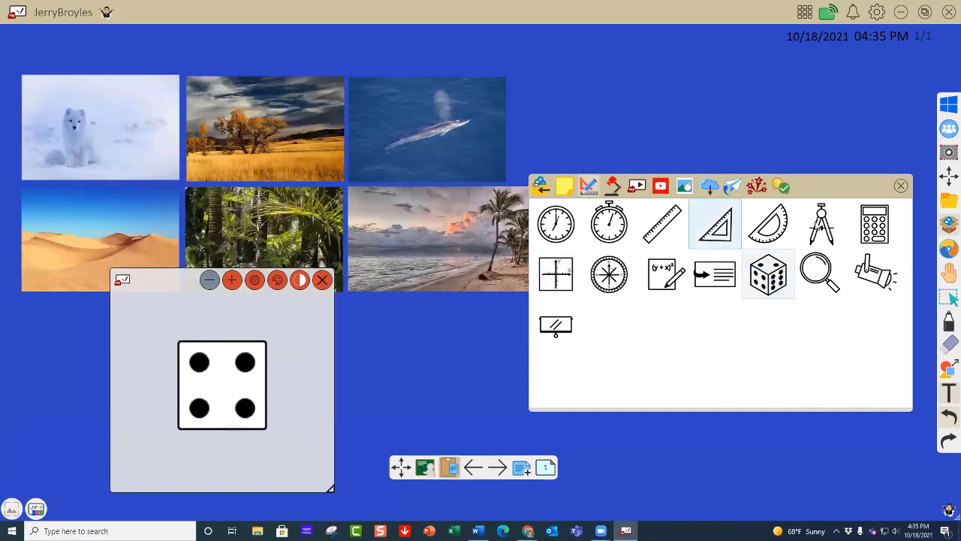
left_click(901, 185)
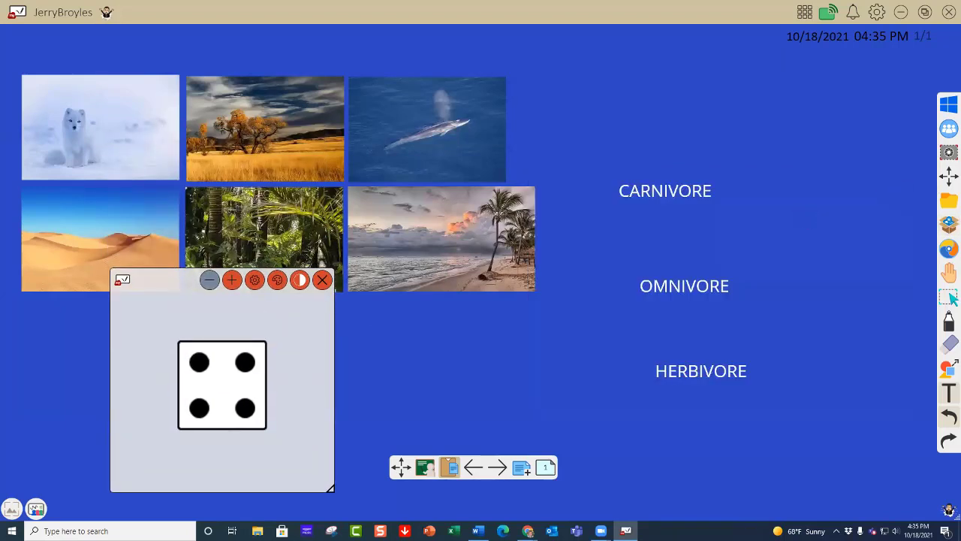
Step: Open the die's face settings and switch it to blank custom faces
left_click(255, 280)
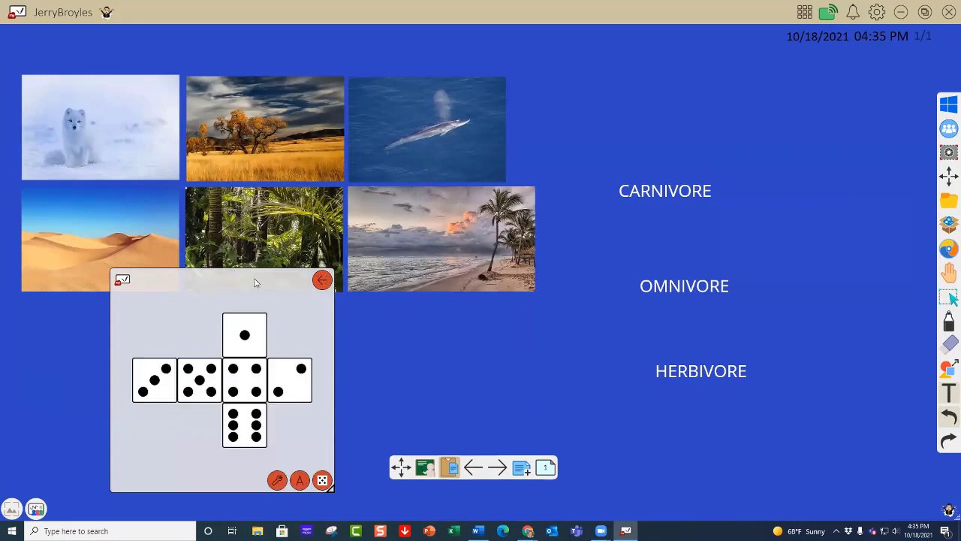
left_click(276, 482)
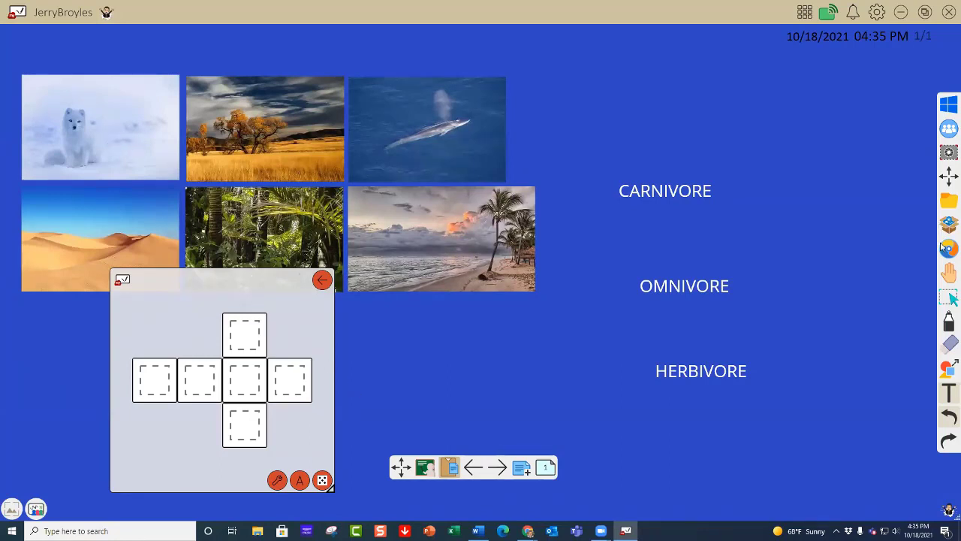
Step: Place the arctic fox picture on the top face of the dice net and the whale picture on its rightmost face
left_click(948, 299)
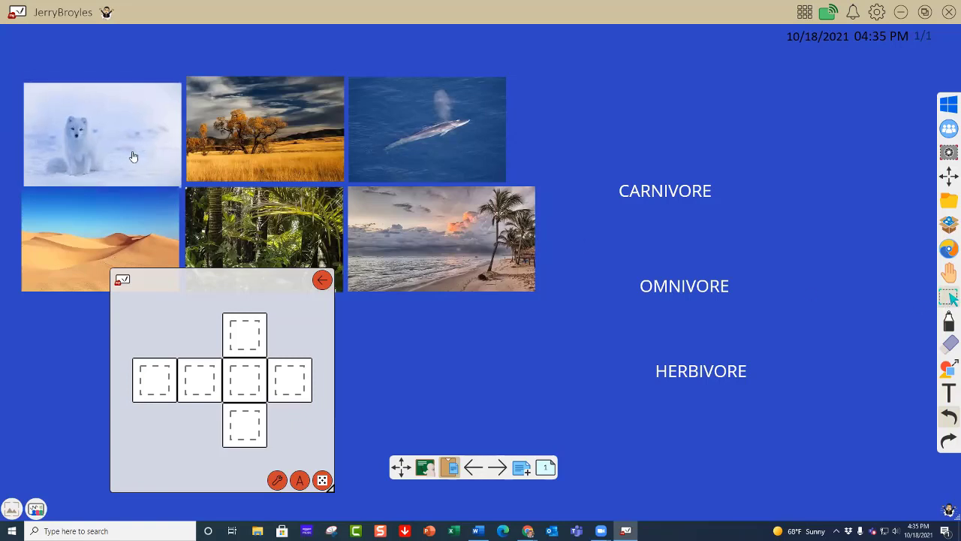
mouse_move(125, 133)
left_mouse_down()
mouse_move(132, 143)
mouse_move(114, 118)
mouse_move(117, 127)
left_mouse_up()
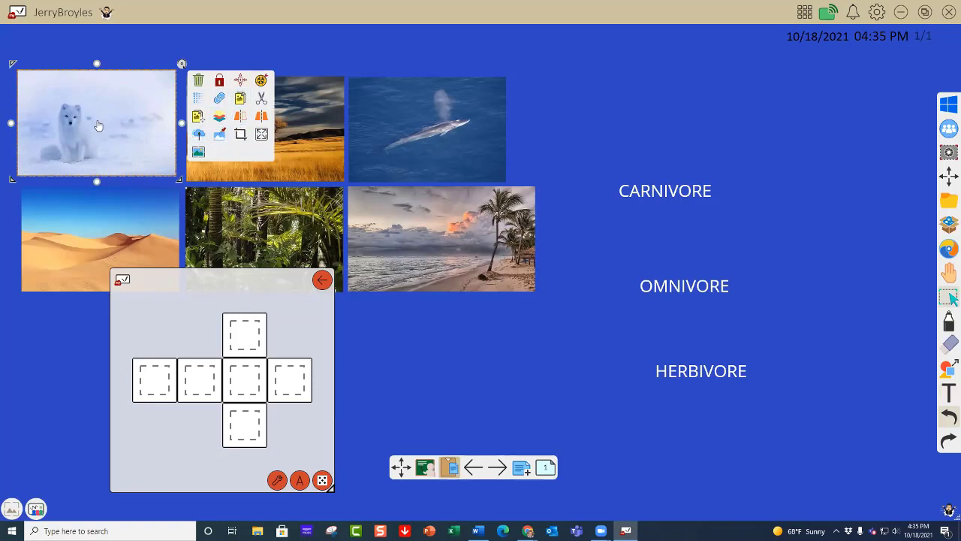
left_click_drag(98, 124, 238, 332)
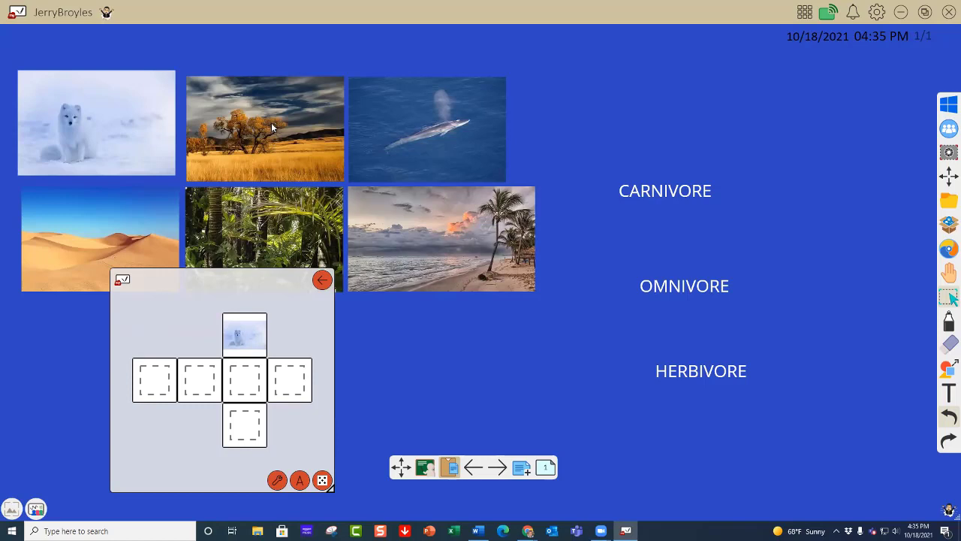
left_click(430, 133)
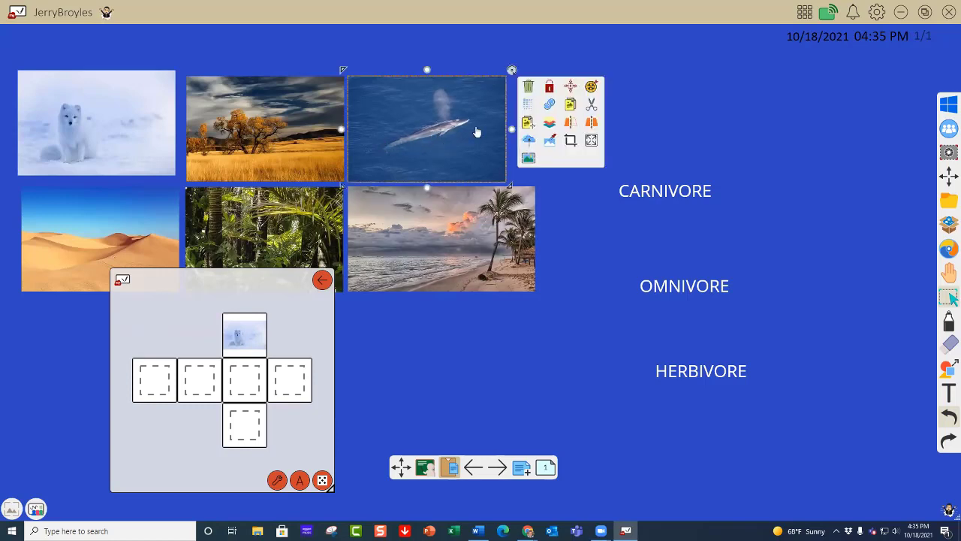
left_click_drag(430, 128, 294, 379)
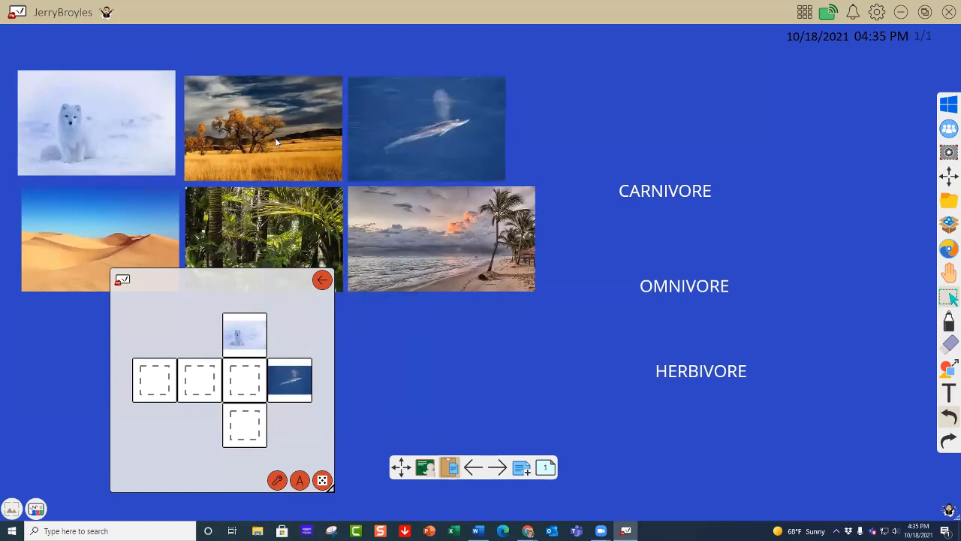
Step: Place the golden grassland picture on the centre face of the dice net and the beach picture on its bottom face
left_click_drag(285, 150, 638, 118)
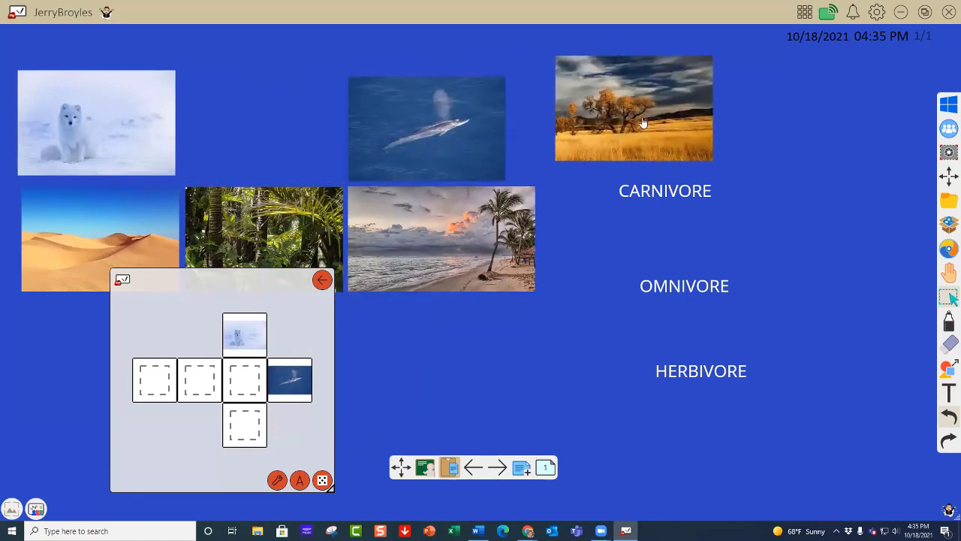
left_click(638, 112)
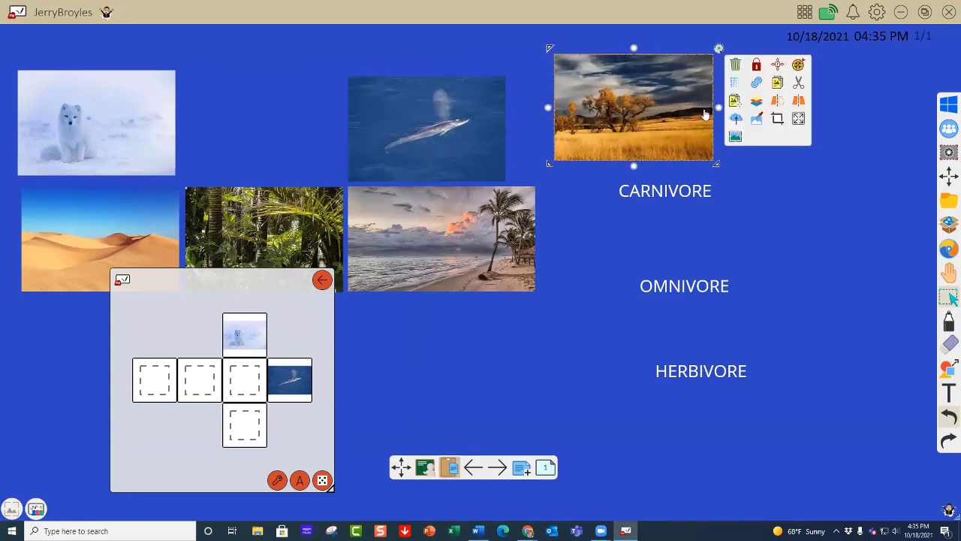
left_click_drag(631, 114, 244, 380)
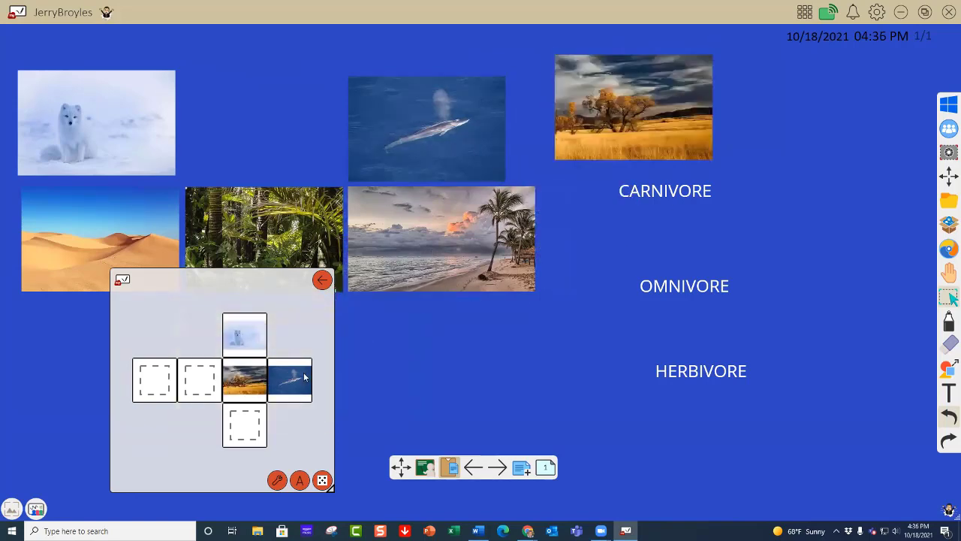
left_click(428, 250)
left_click_drag(428, 249, 244, 425)
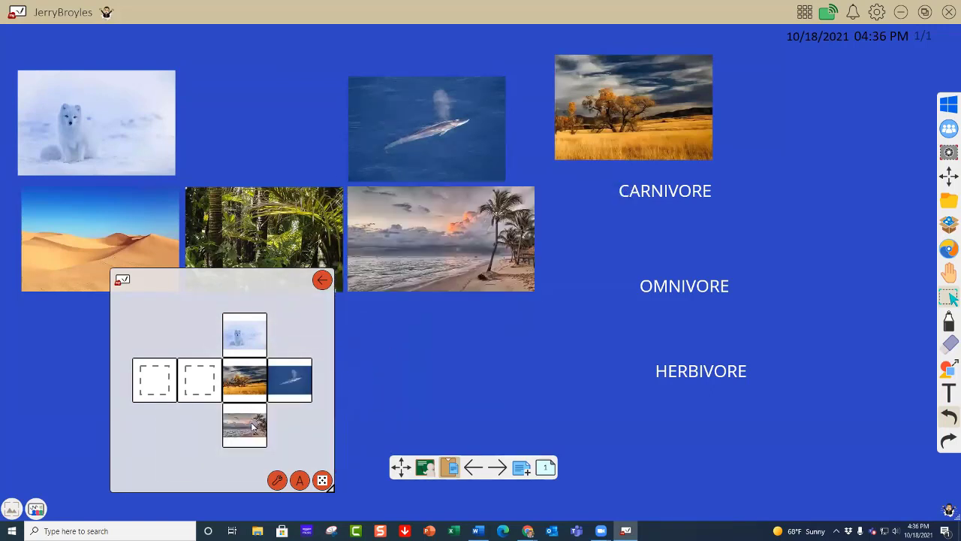
Step: Fill the two remaining faces with the jungle picture and, leftmost, the desert picture, and return to the die view
left_click(269, 242)
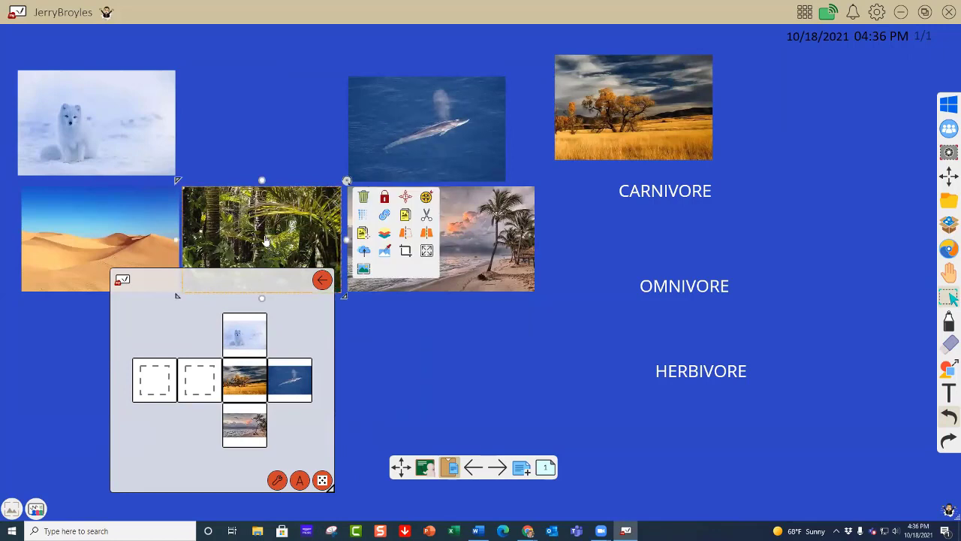
left_click_drag(269, 243, 201, 385)
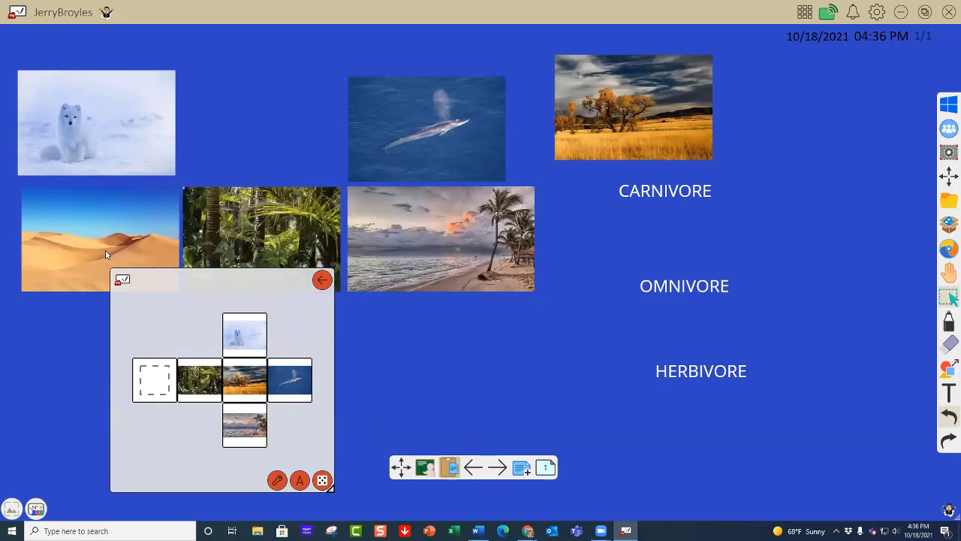
left_click(105, 255)
left_click_drag(101, 247, 148, 383)
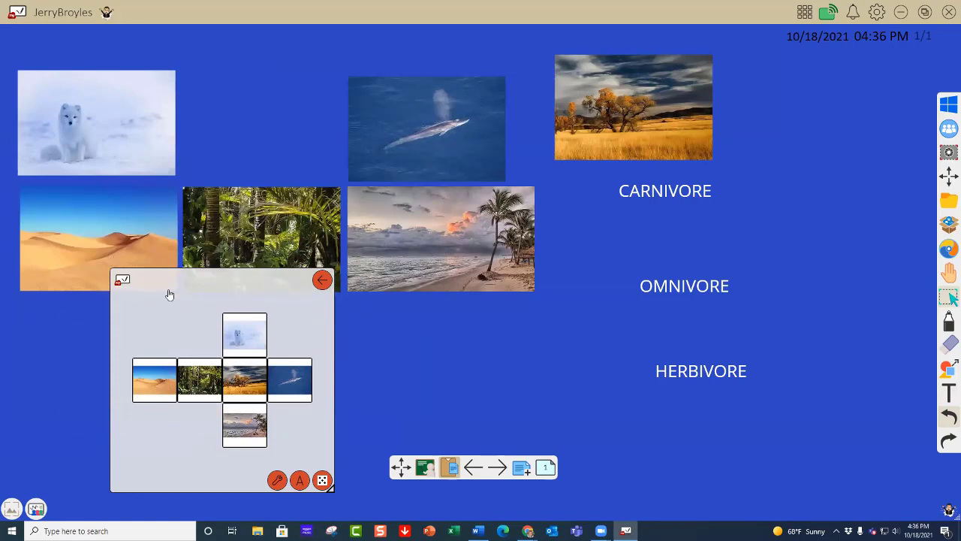
left_click(322, 281)
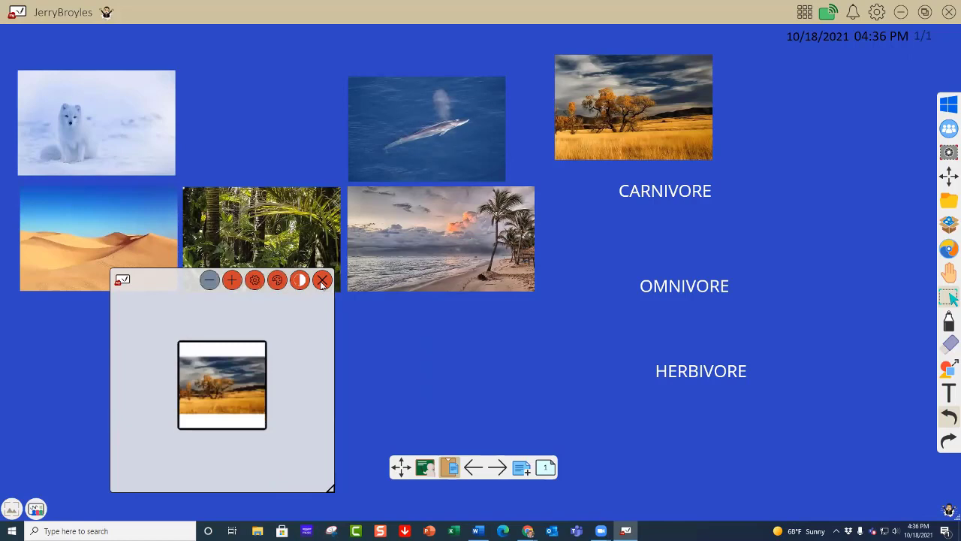
Step: Move the picture die up over the desert and jungle pictures and roll it to test its faces
left_click_drag(195, 313, 181, 214)
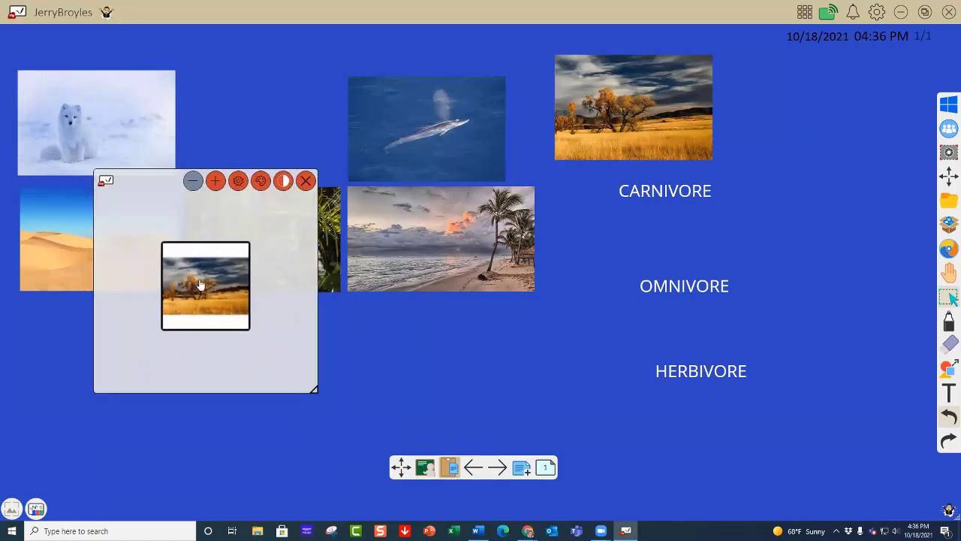
left_click(199, 282)
left_click(214, 296)
left_click(214, 293)
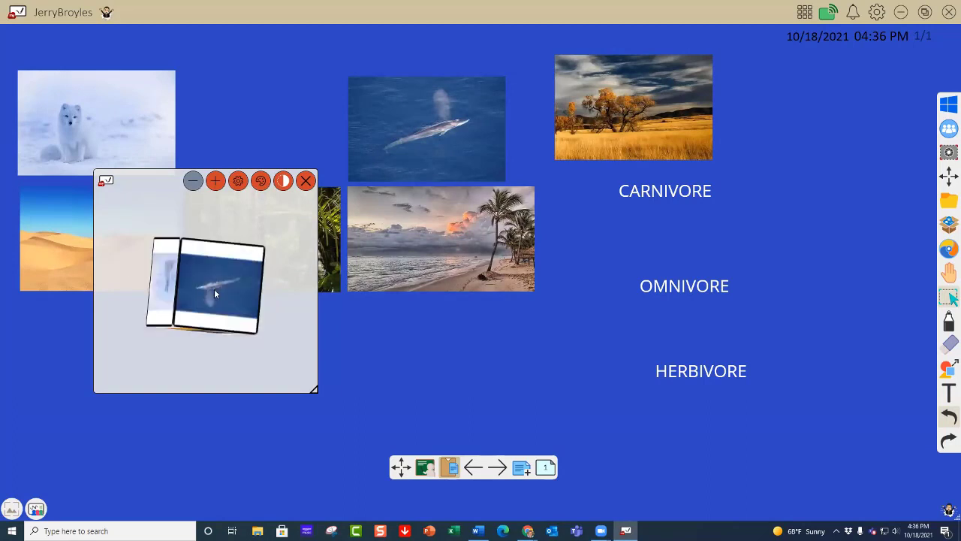
Step: Enlarge the picture die, shift it toward the canvas's upper-left area and roll it again
left_click_drag(315, 393, 384, 458)
left_click_drag(204, 238, 168, 201)
left_click(194, 250)
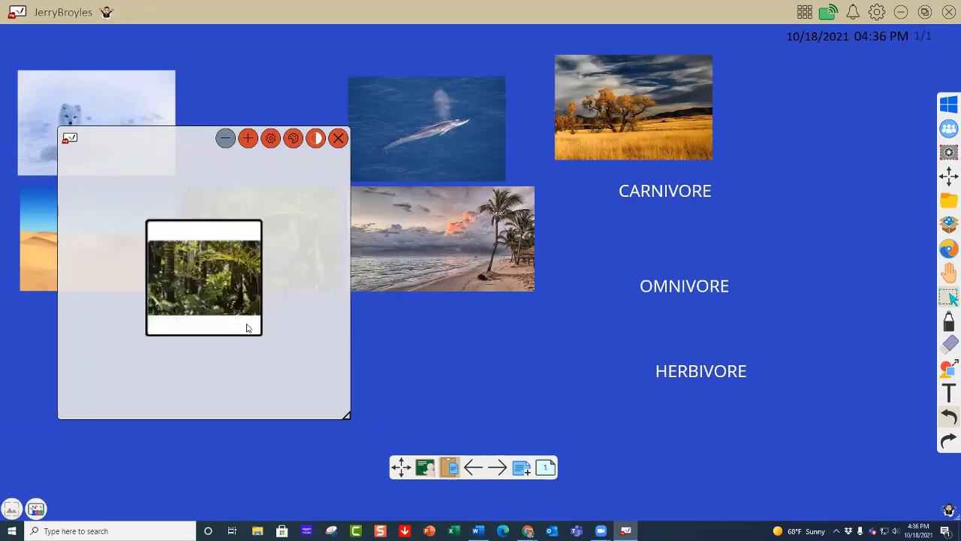
left_click(204, 275)
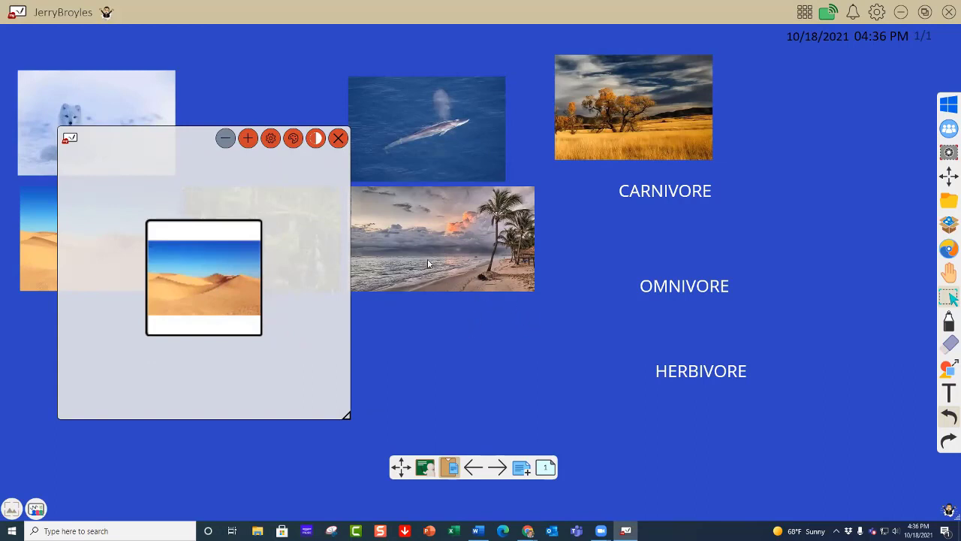
Step: Delete the arctic fox, whale and golden grassland pictures from the canvas
left_click(138, 107)
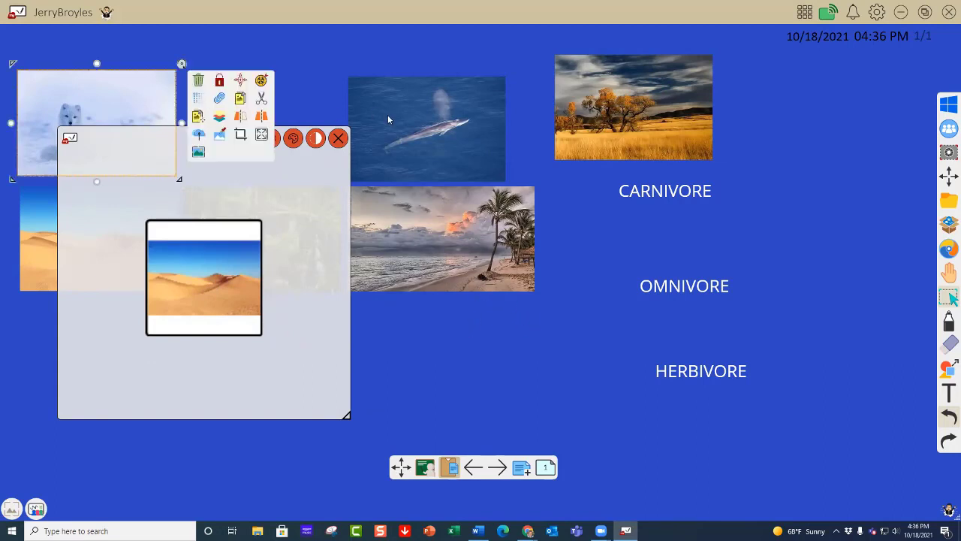
left_click(198, 80)
left_click(436, 101)
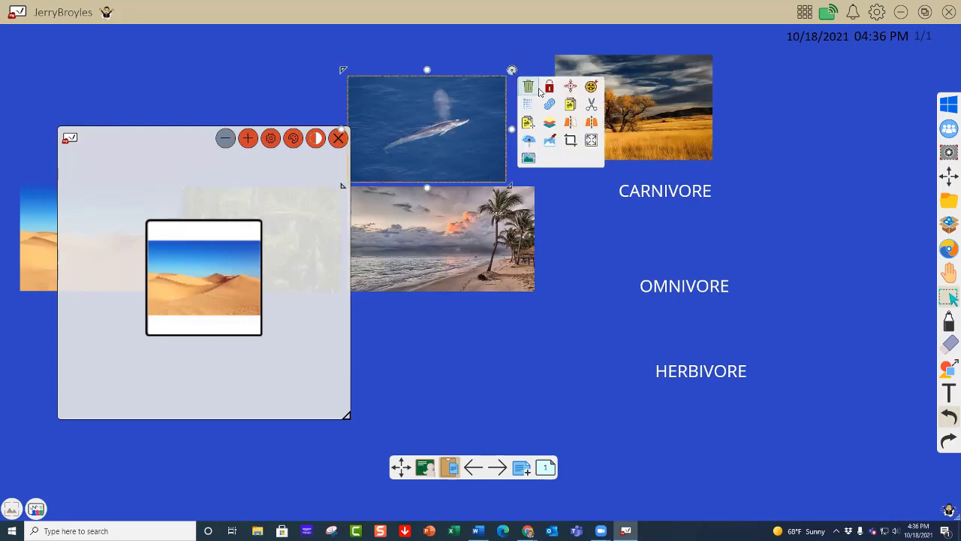
left_click(529, 87)
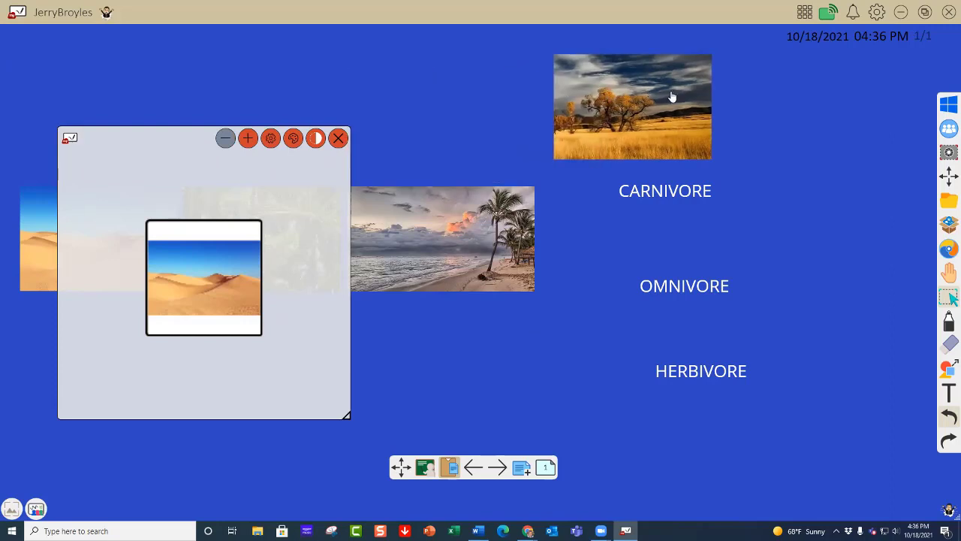
left_click_drag(646, 90, 643, 91)
left_click(631, 126)
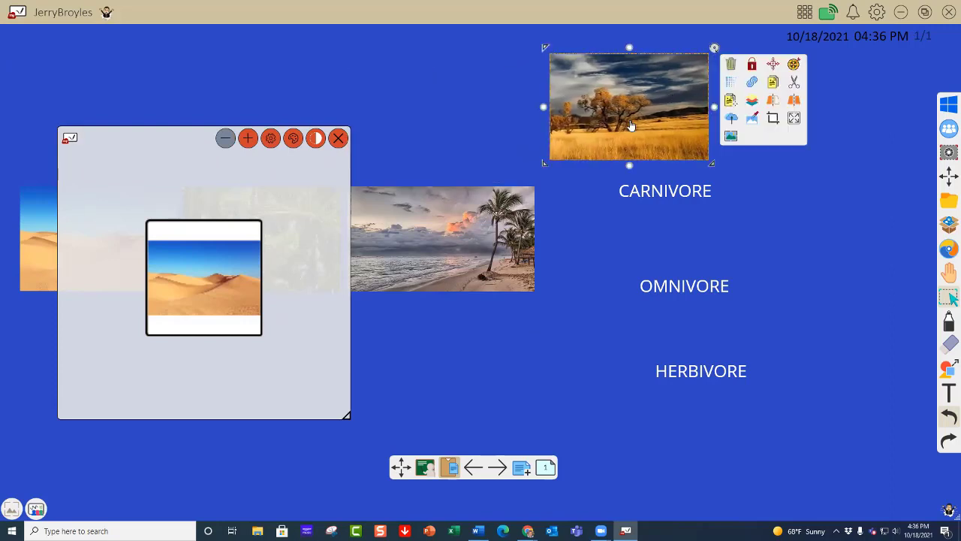
left_click(728, 65)
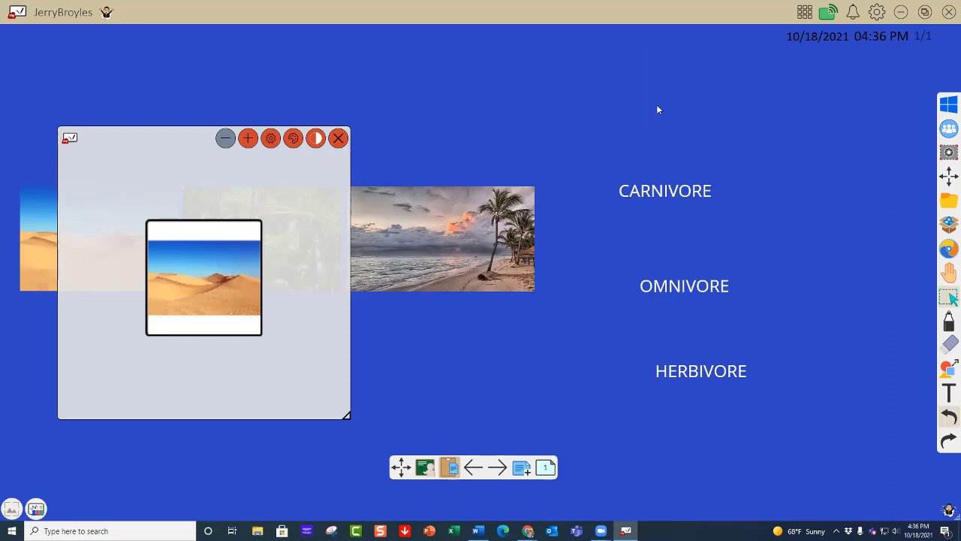
Step: Delete the beach, jungle and desert pictures from the canvas, moving the die aside to uncover them
left_click(466, 243)
left_click(554, 197)
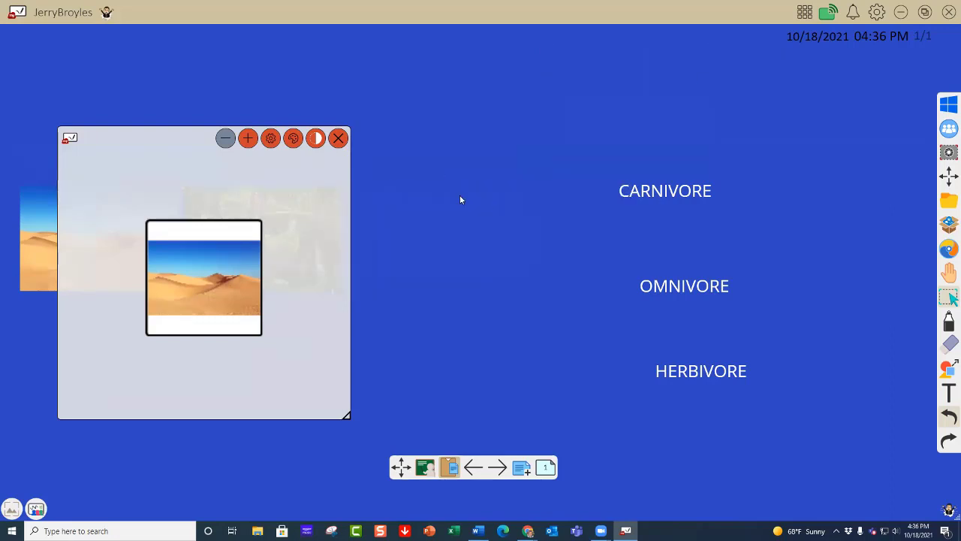
left_click_drag(163, 147, 389, 127)
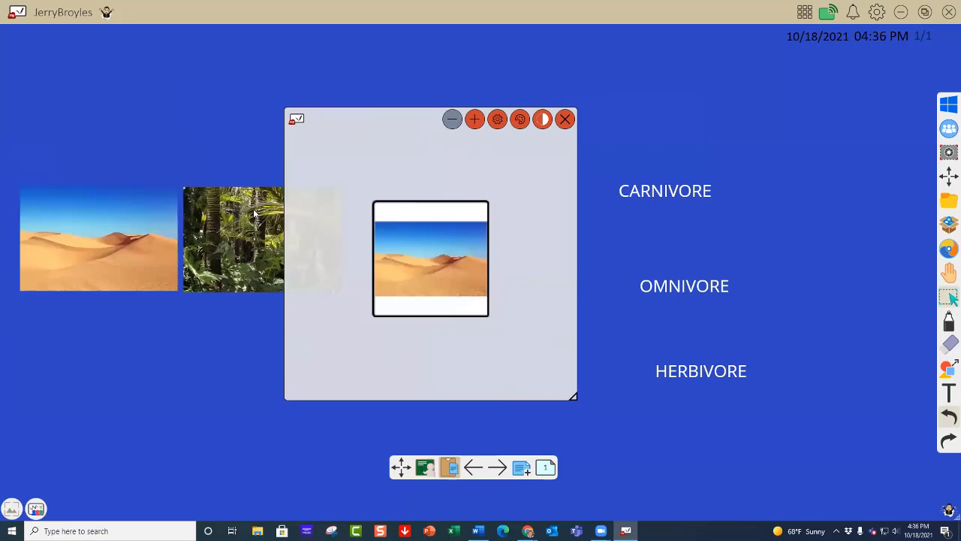
left_click(252, 216)
left_click(363, 196)
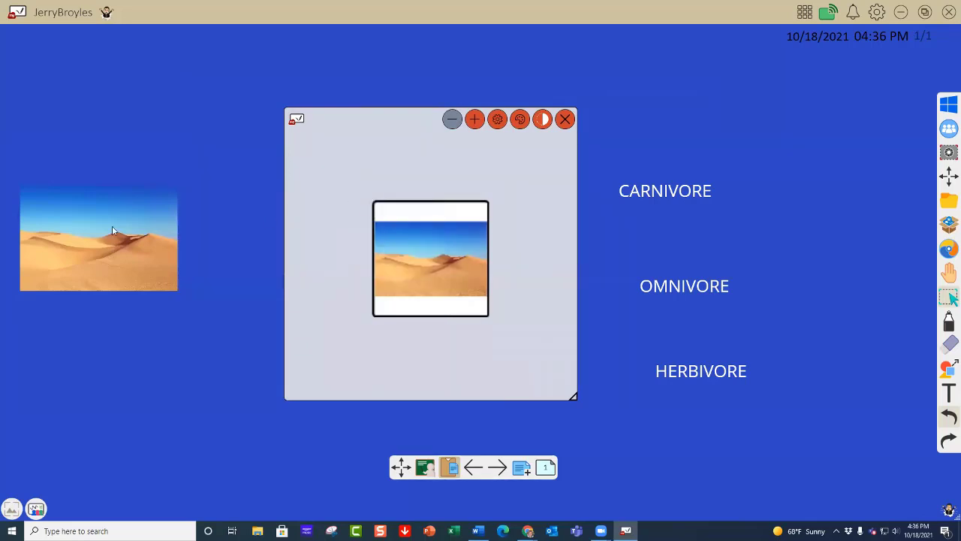
left_click(100, 233)
left_click(200, 195)
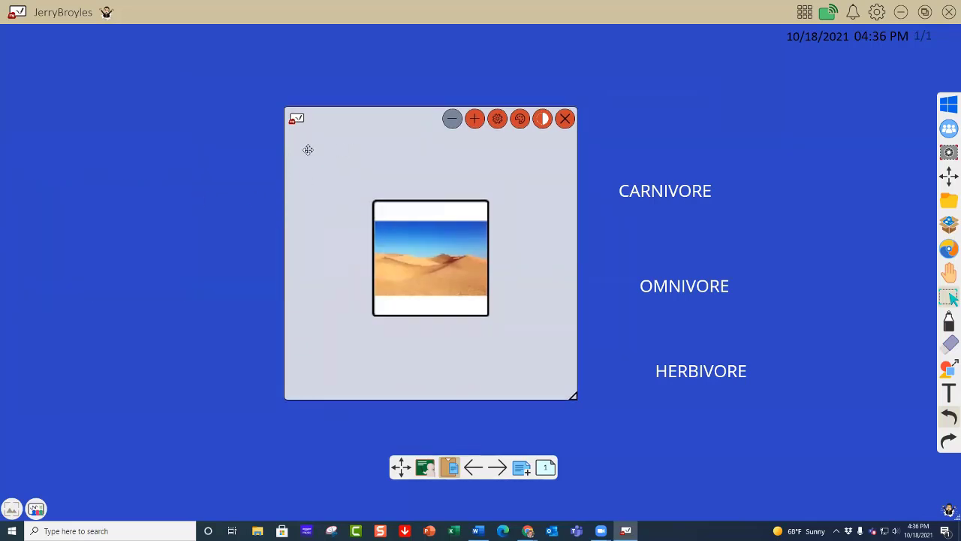
Step: Move the picture die to the canvas's upper-left area and insert a second die beside it, next to the diet words
left_click_drag(307, 148, 141, 149)
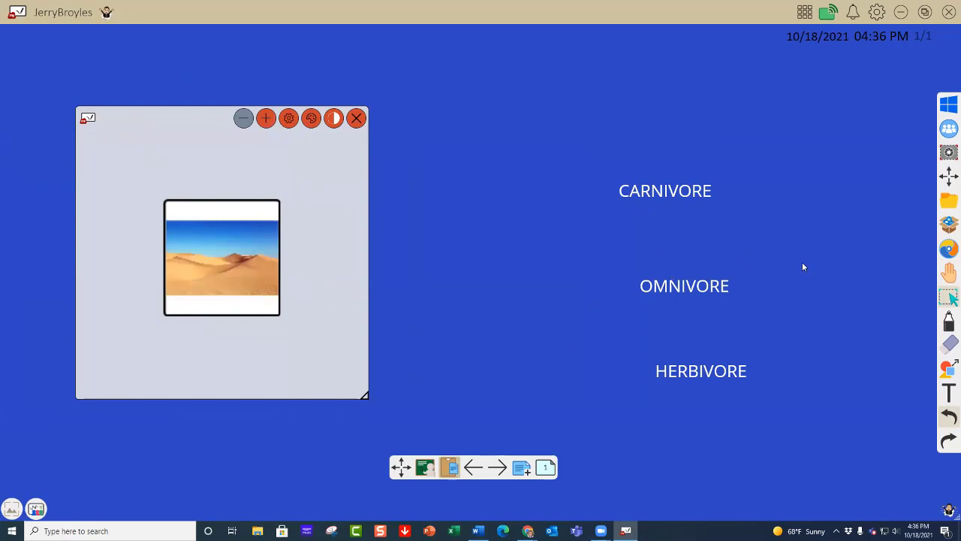
left_click_drag(145, 114, 112, 98)
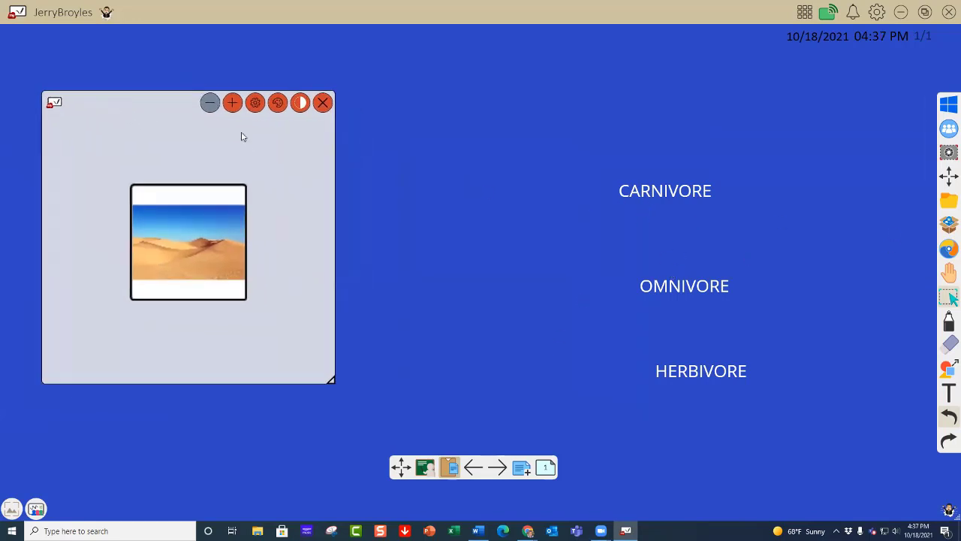
left_click(949, 224)
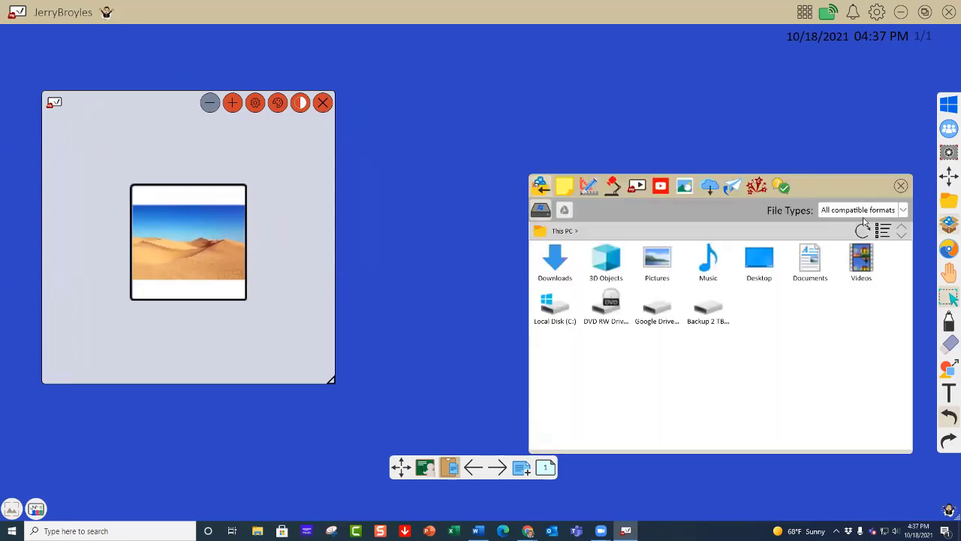
left_click(589, 190)
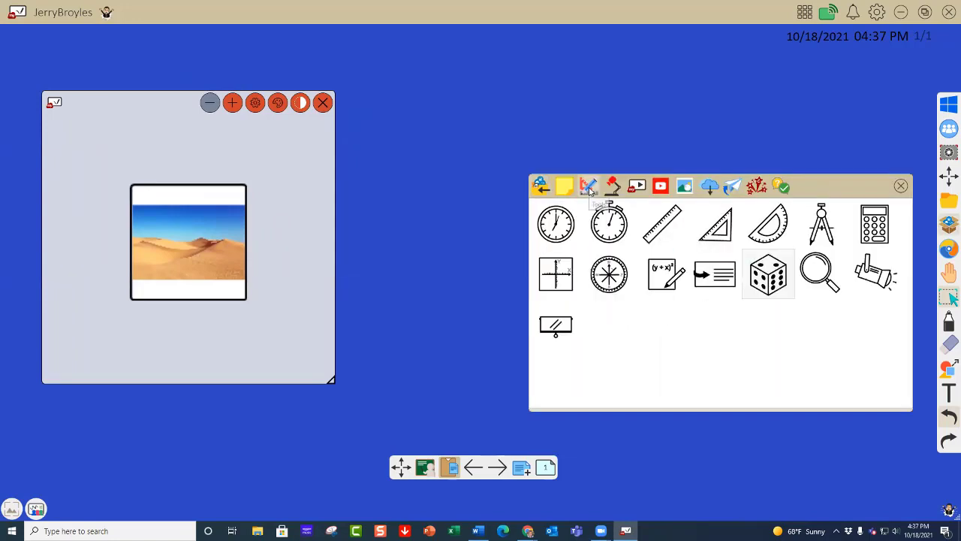
left_click(772, 273)
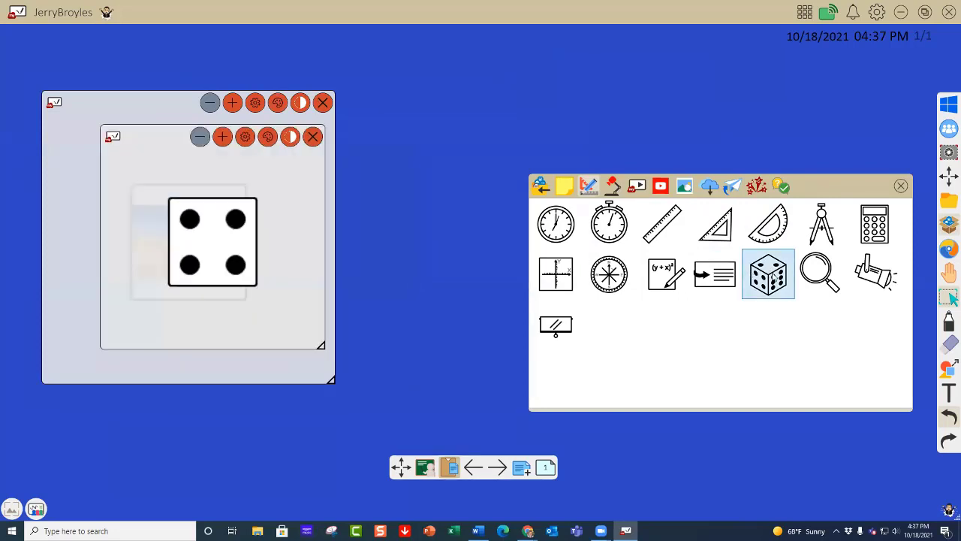
left_click_drag(170, 151, 415, 154)
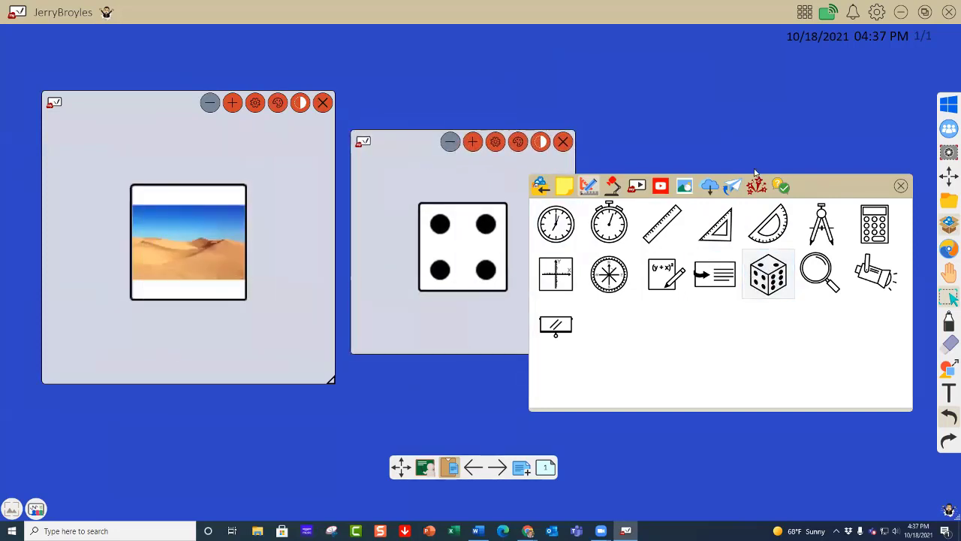
left_click(902, 186)
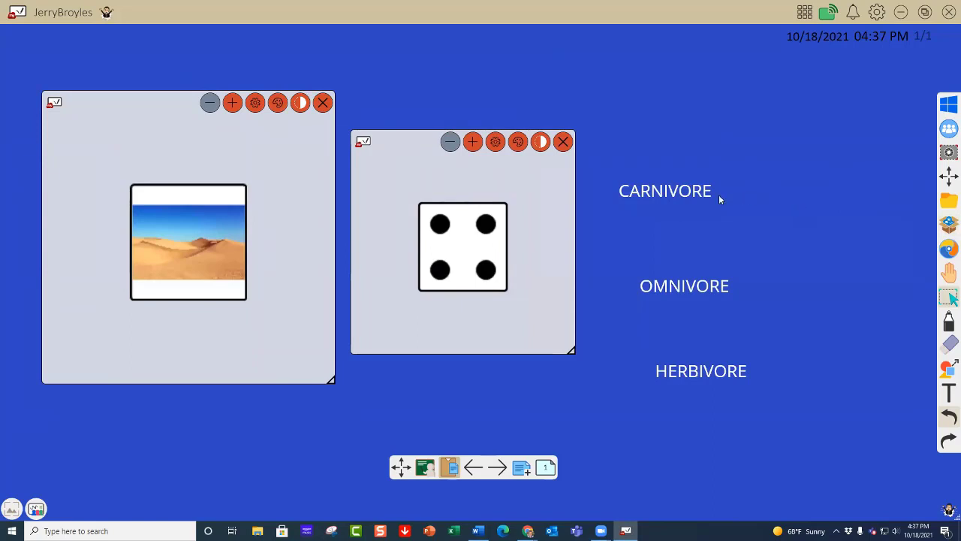
Step: Switch the second die to blank custom faces and shift the CARNIVORE label slightly away from it
left_click(685, 194)
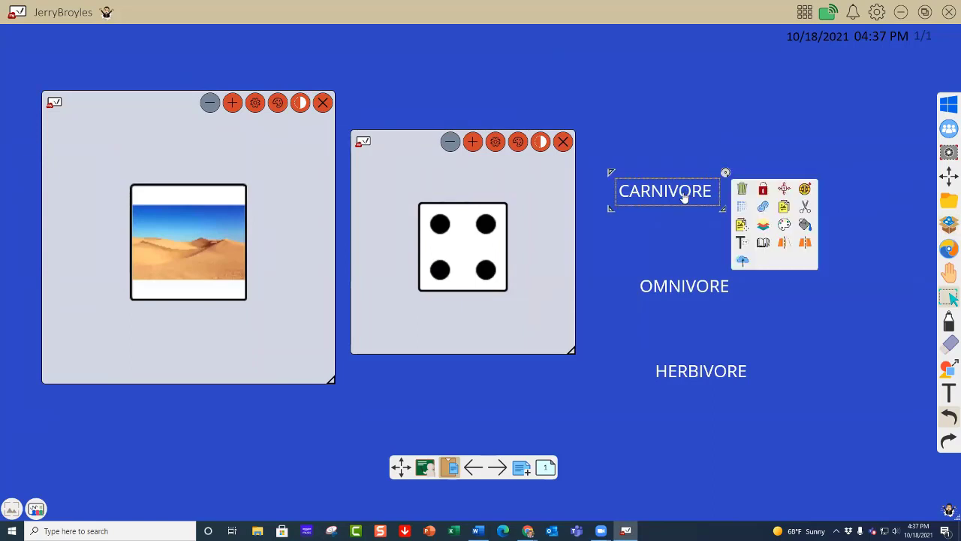
left_click(501, 143)
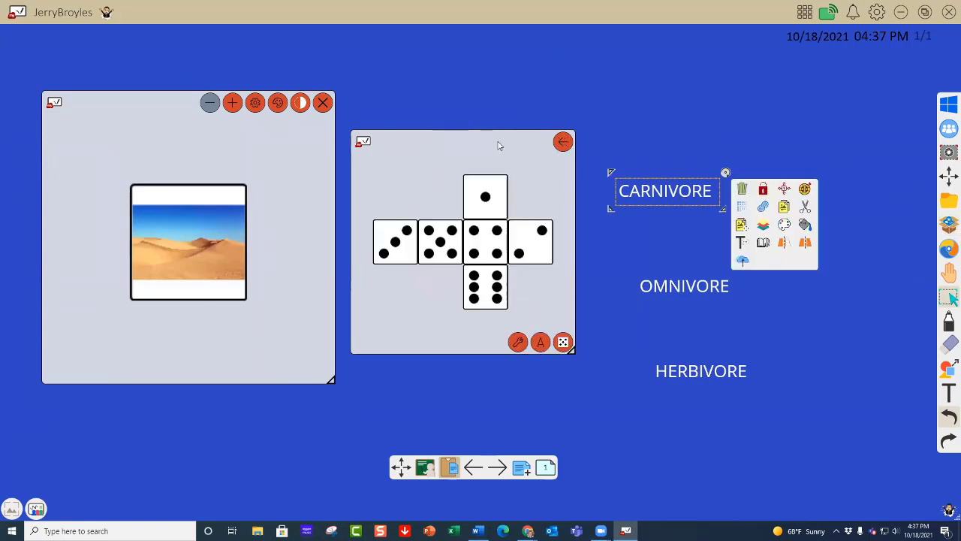
left_click(518, 343)
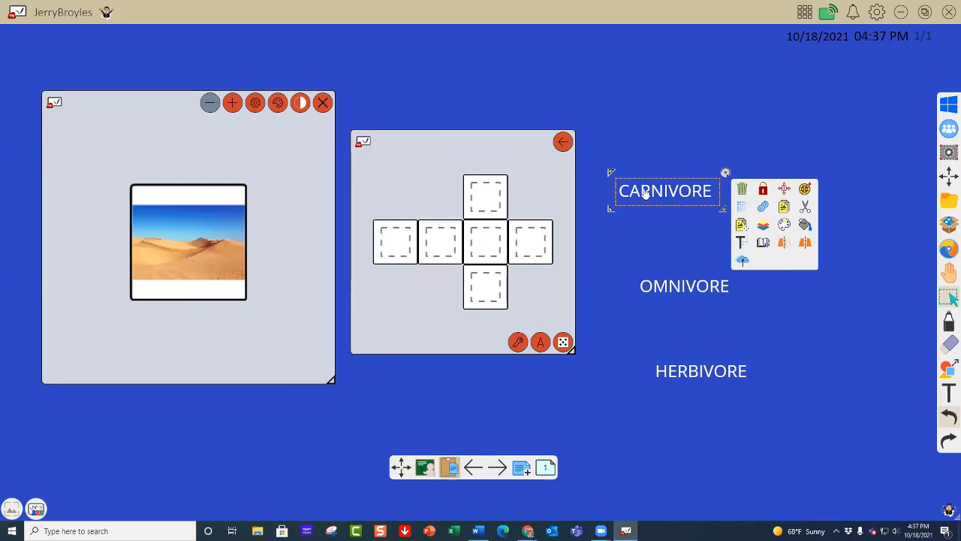
left_click_drag(671, 191, 697, 189)
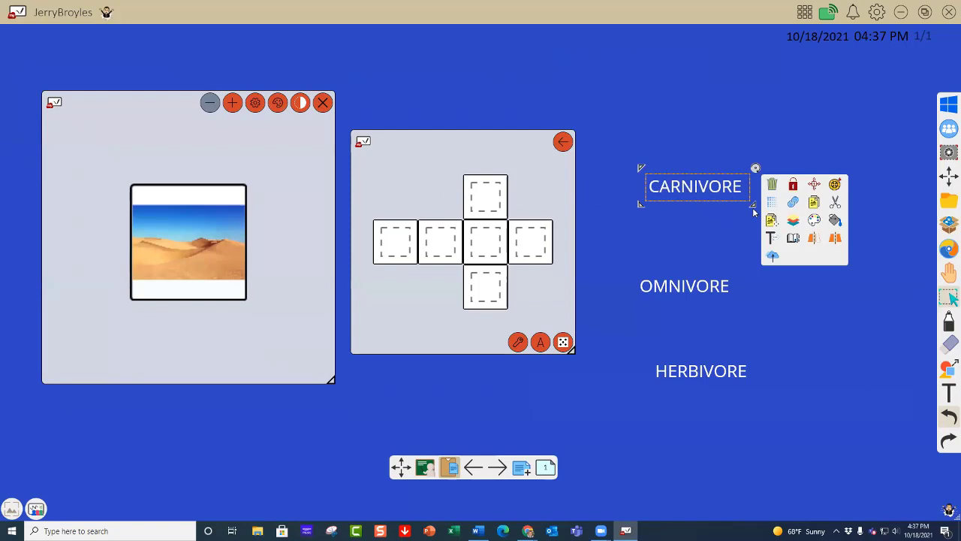
left_click(866, 292)
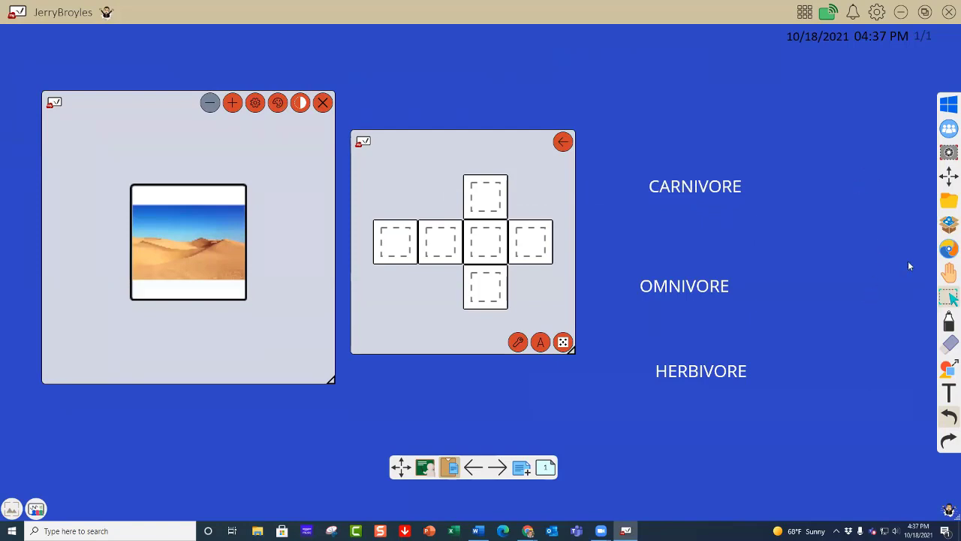
Step: Capture the CARNIVORE label as a picture, lower the picture die, and place the captured word above the original label
left_click(948, 153)
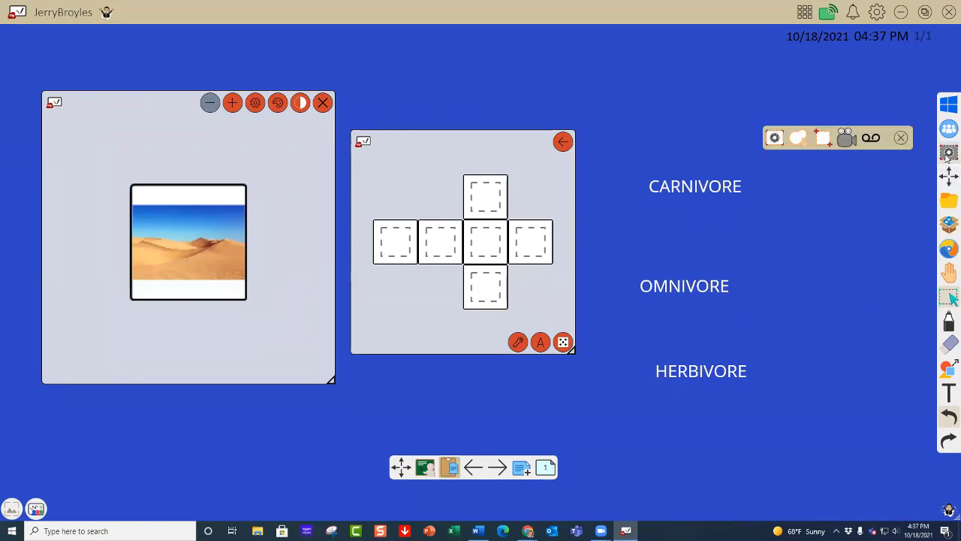
left_click(824, 141)
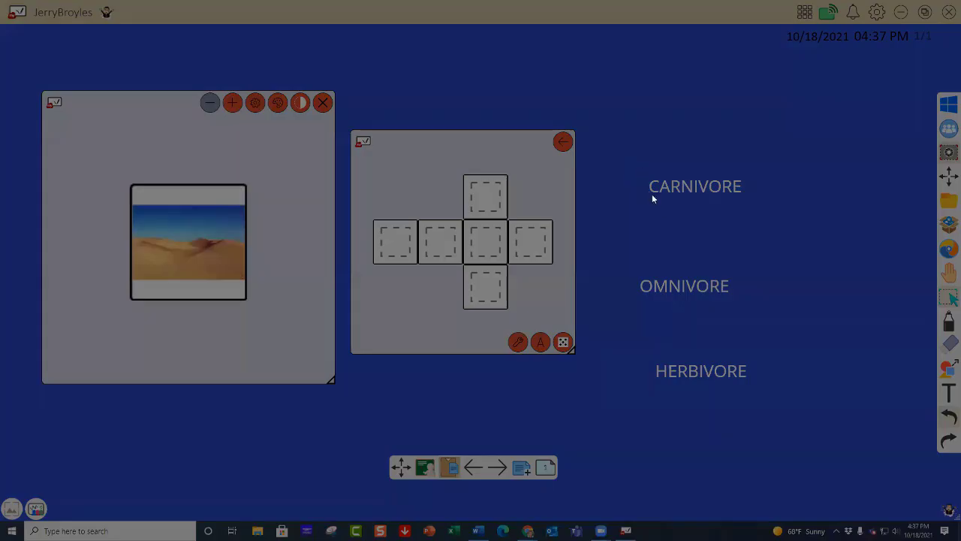
left_click_drag(687, 200, 752, 208)
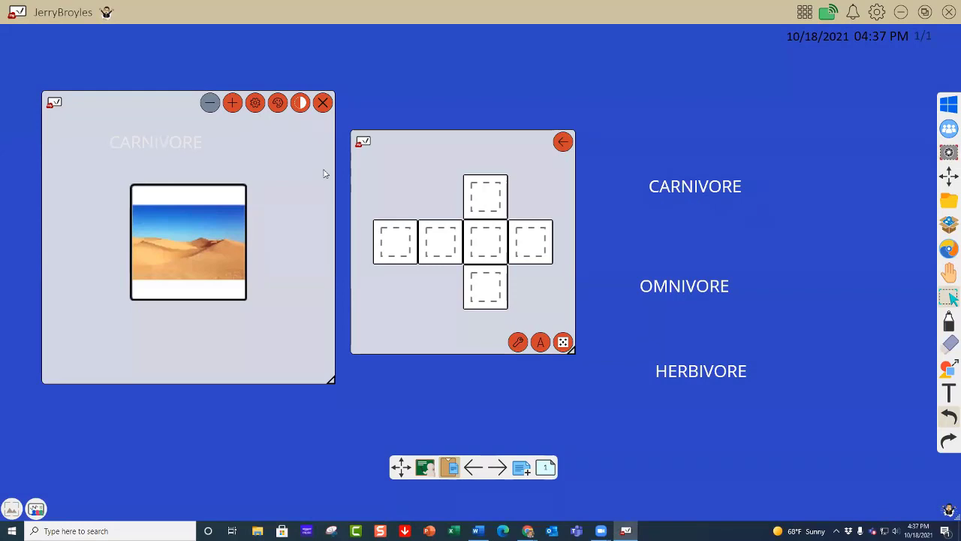
left_click_drag(161, 102, 681, 93)
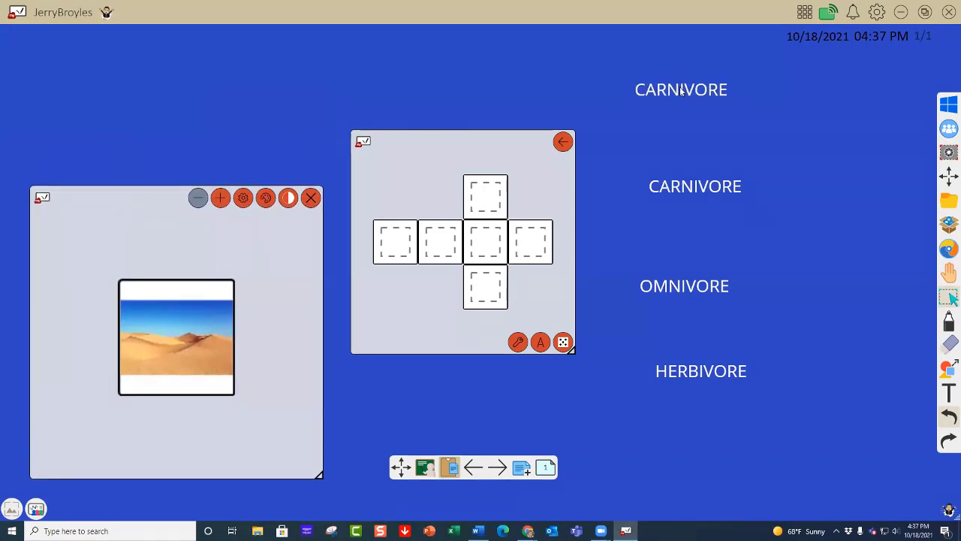
Step: Enable infinite cloning on the captured CARNIVORE picture and pull one copy off beside it
left_click(681, 90)
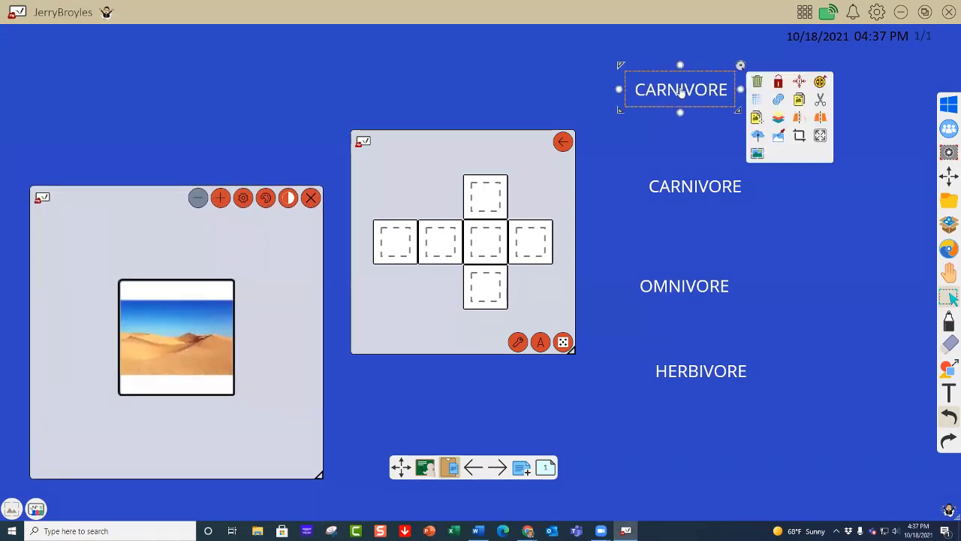
left_click(778, 113)
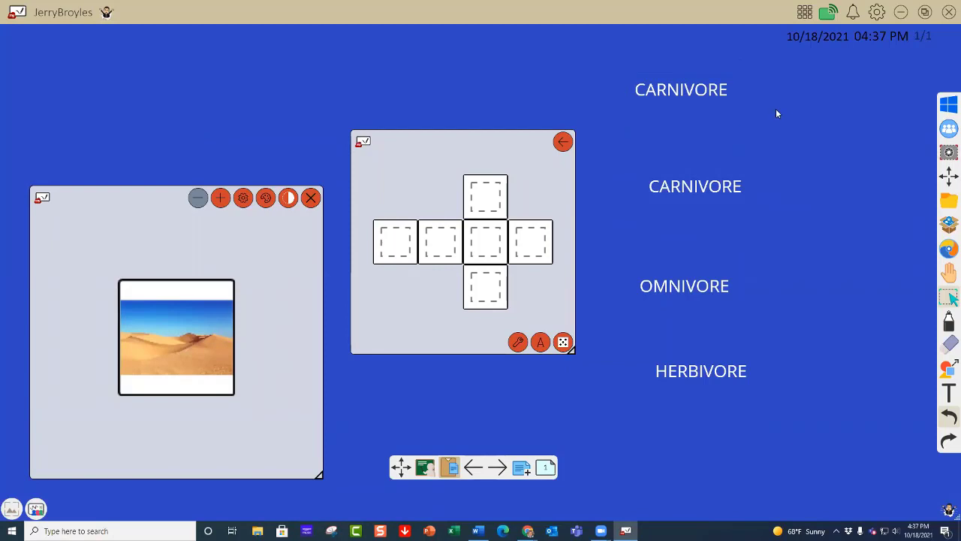
left_click(455, 466)
left_click_drag(691, 105, 769, 131)
Step: Delete the original CARNIVORE text and place clones of its picture on the top and bottom faces of the second die's net
left_click(696, 197)
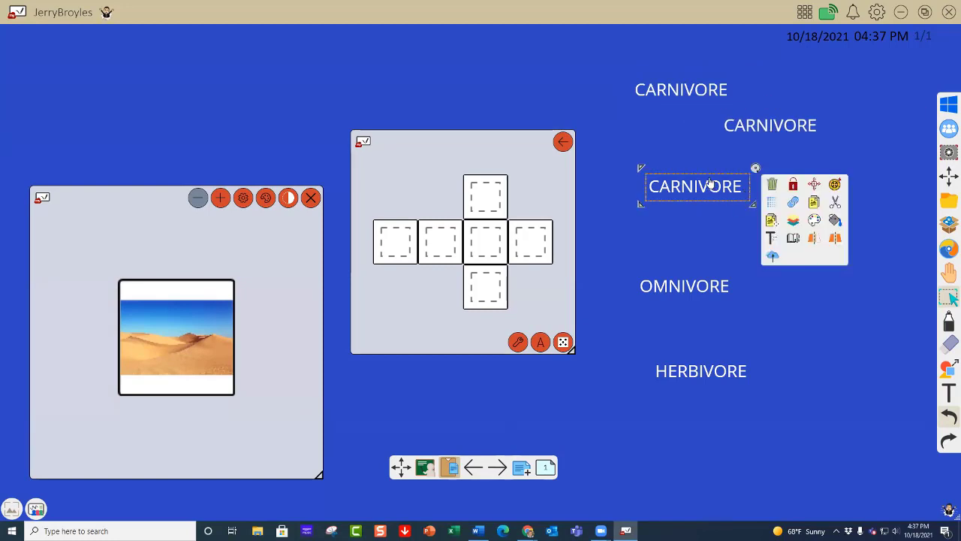
left_click(772, 185)
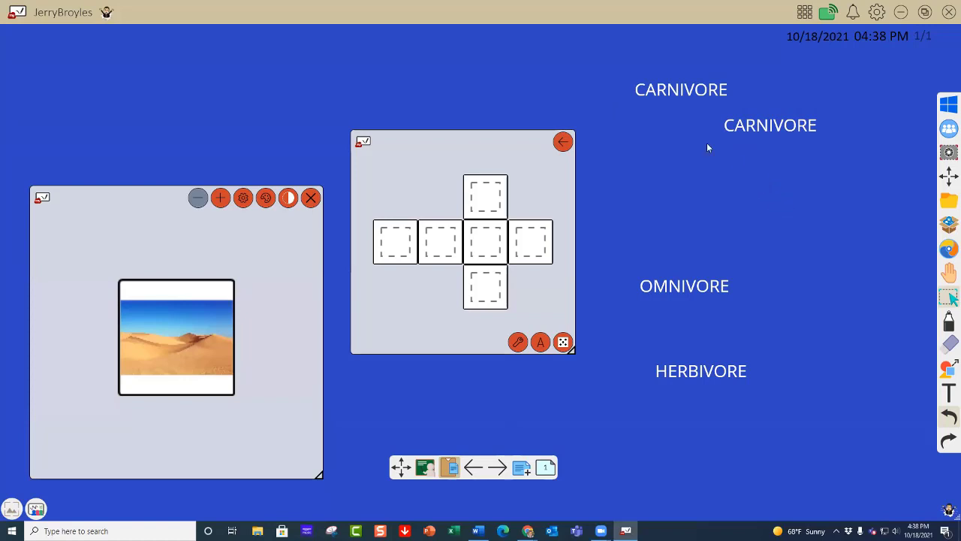
left_click(675, 92)
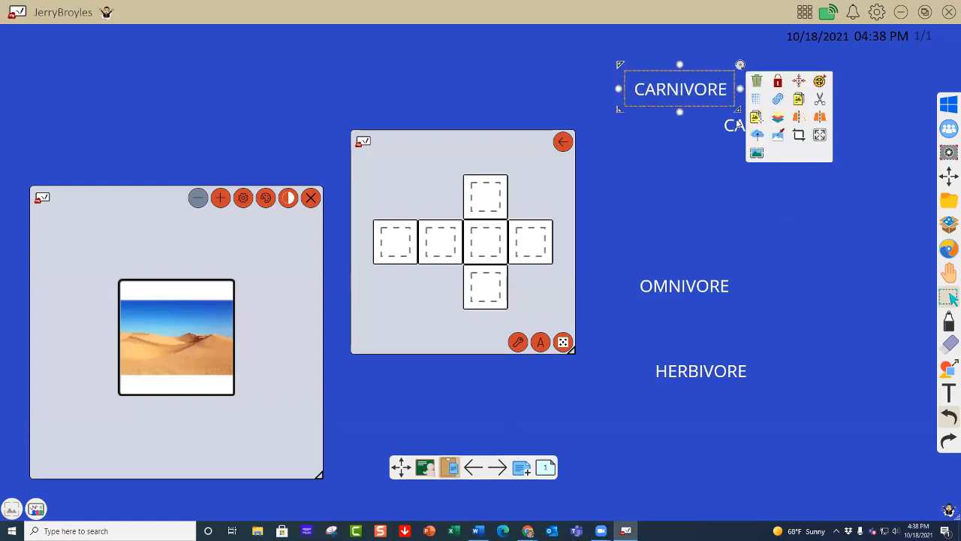
left_click_drag(674, 91, 486, 195)
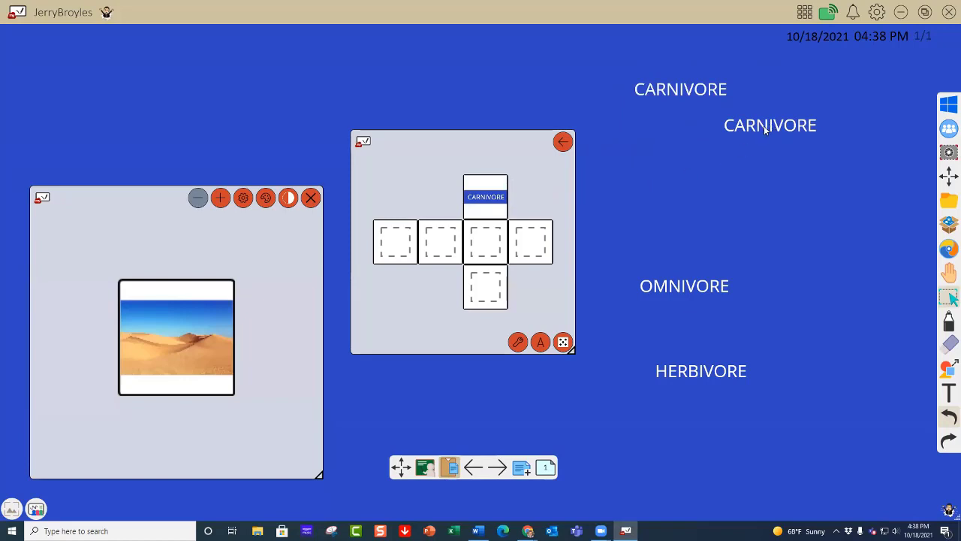
left_click(681, 90)
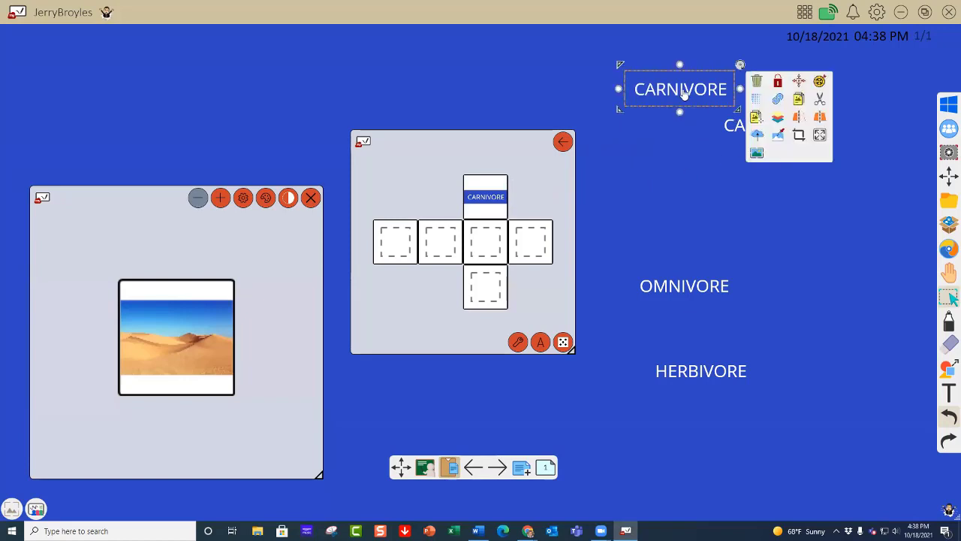
left_click_drag(680, 90, 486, 286)
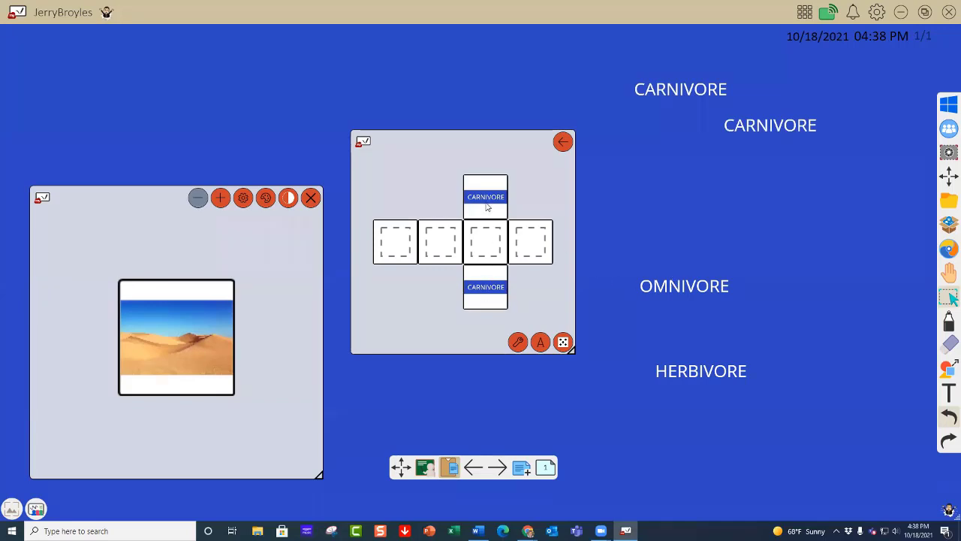
Step: Capture the OMNIVORE label as a cloneable picture and place it on the first and third faces of the net's middle row
left_click_drag(671, 284, 712, 239)
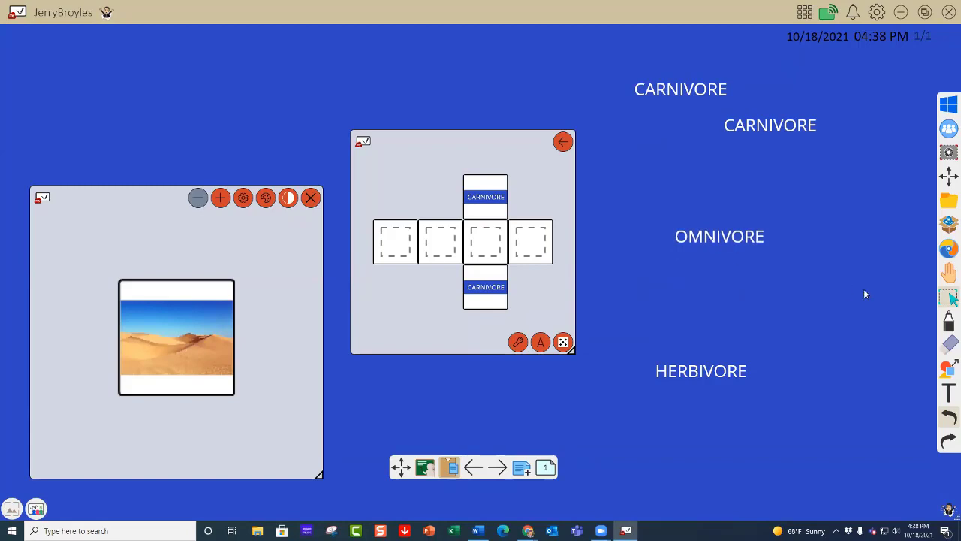
left_click(948, 154)
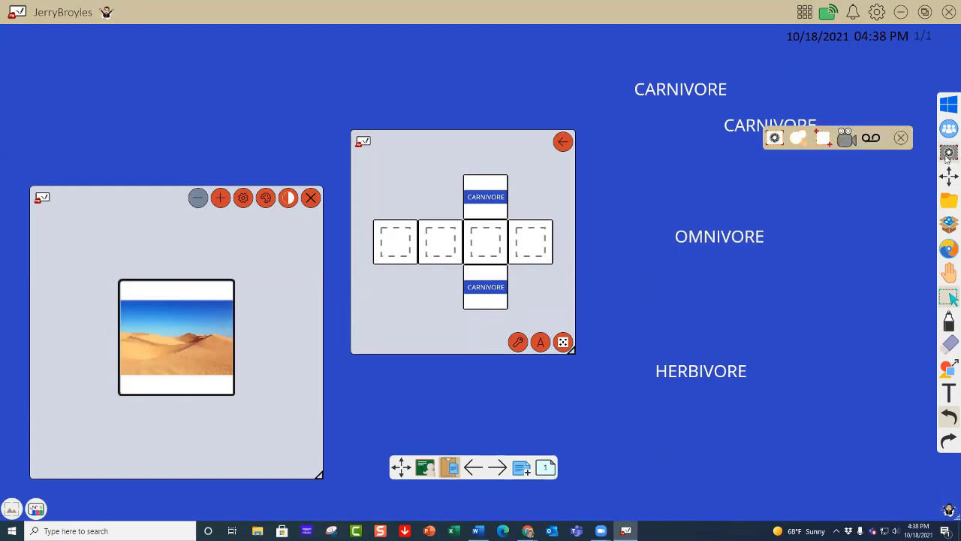
left_click(823, 143)
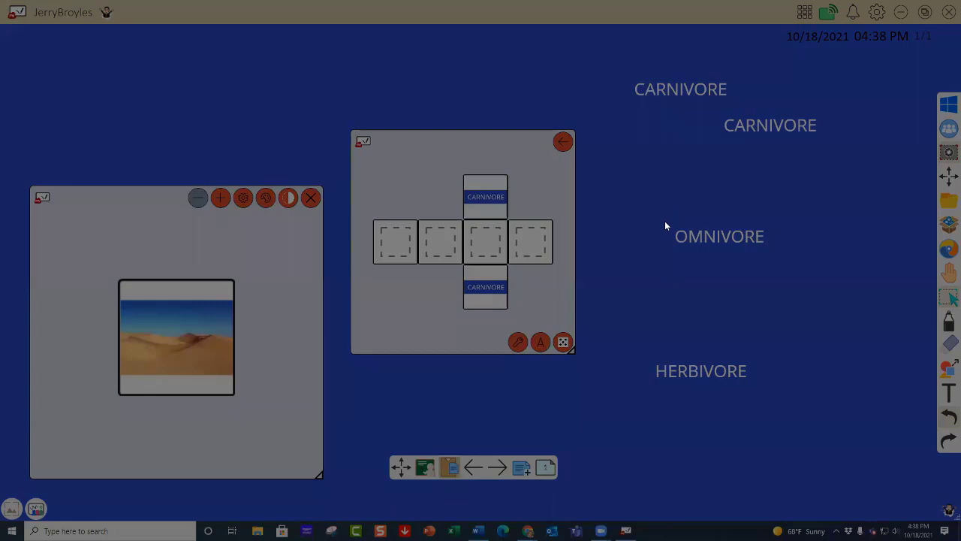
left_click_drag(665, 220, 772, 259)
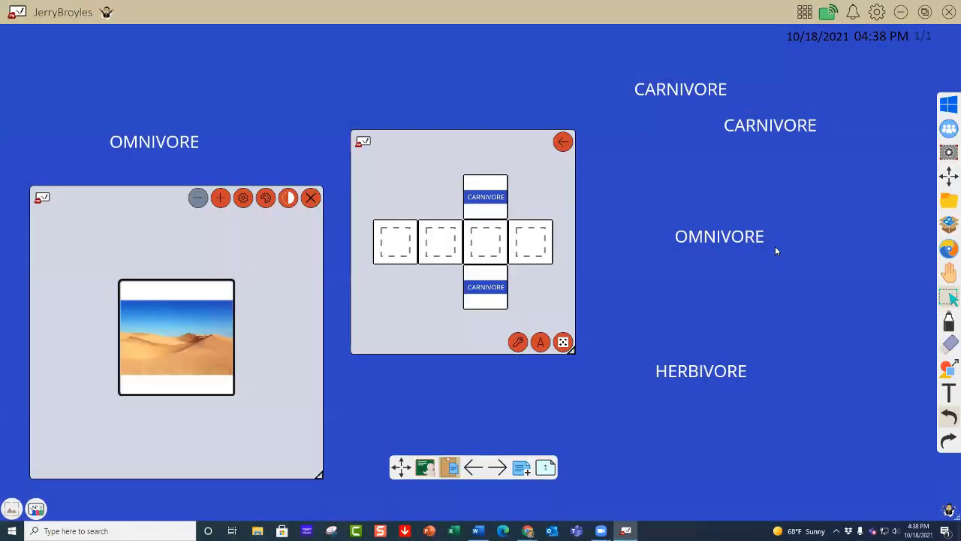
left_click(159, 146)
left_click_drag(159, 145, 392, 239)
left_click_drag(197, 148, 496, 246)
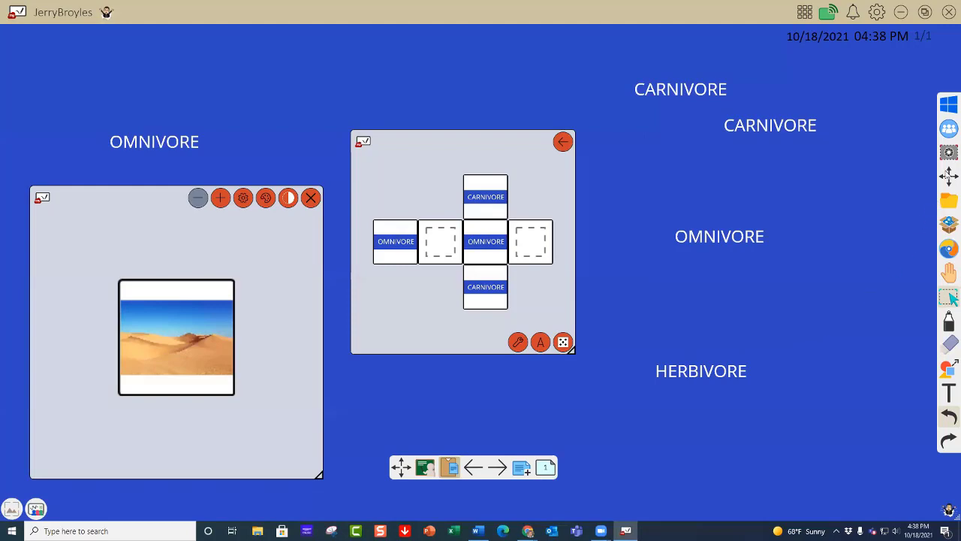
Step: Capture the HERBIVORE label as a cloneable picture and place it on the second and fourth faces of the net's middle row
left_click(948, 152)
left_click(825, 143)
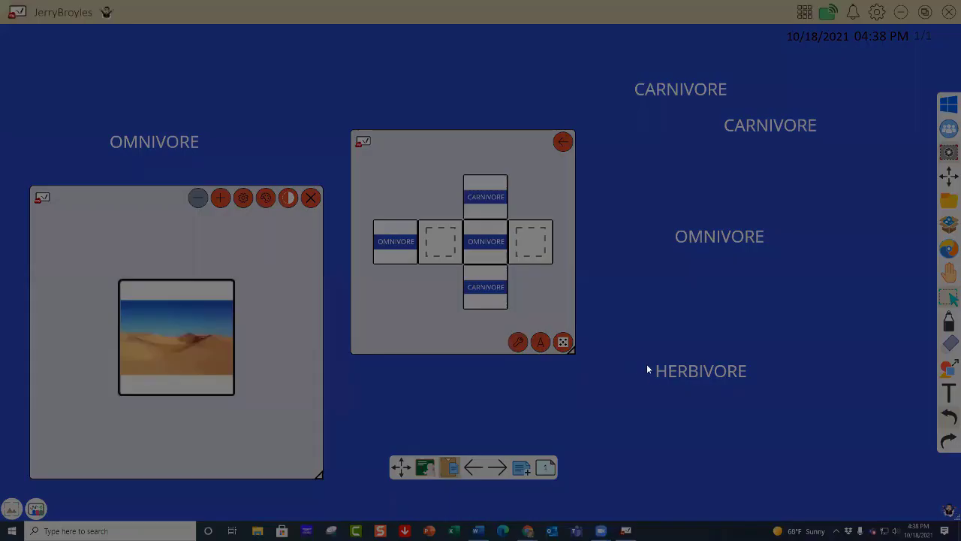
left_click_drag(713, 386, 754, 388)
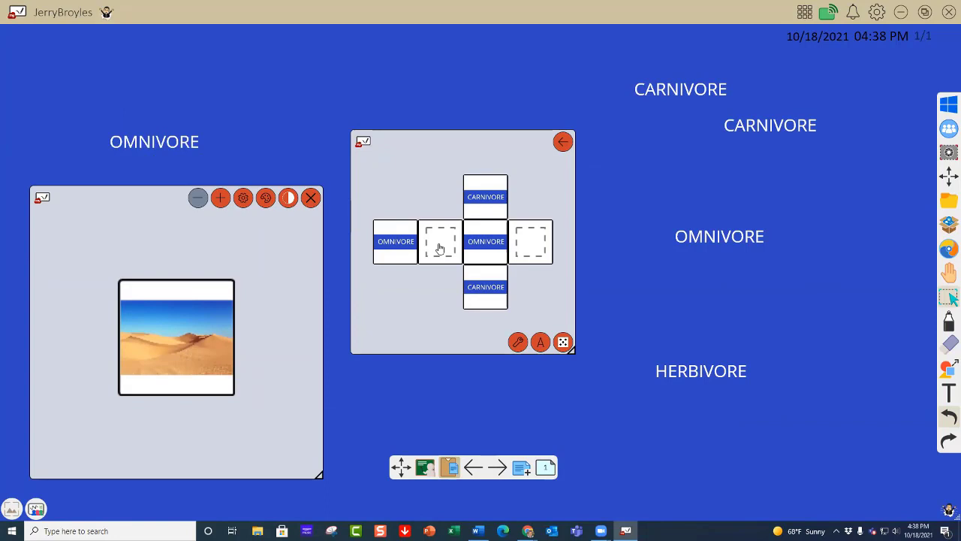
left_click_drag(440, 248, 197, 100)
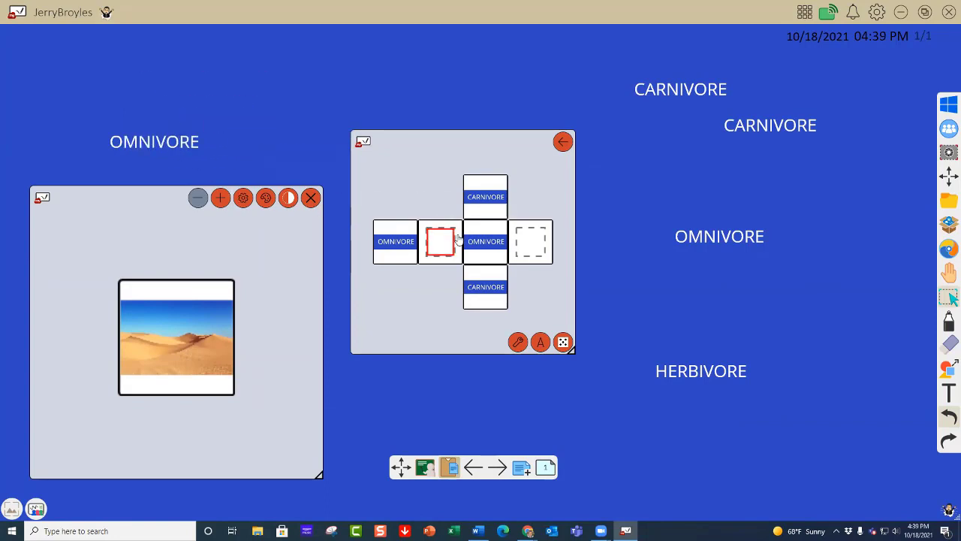
left_click(231, 109)
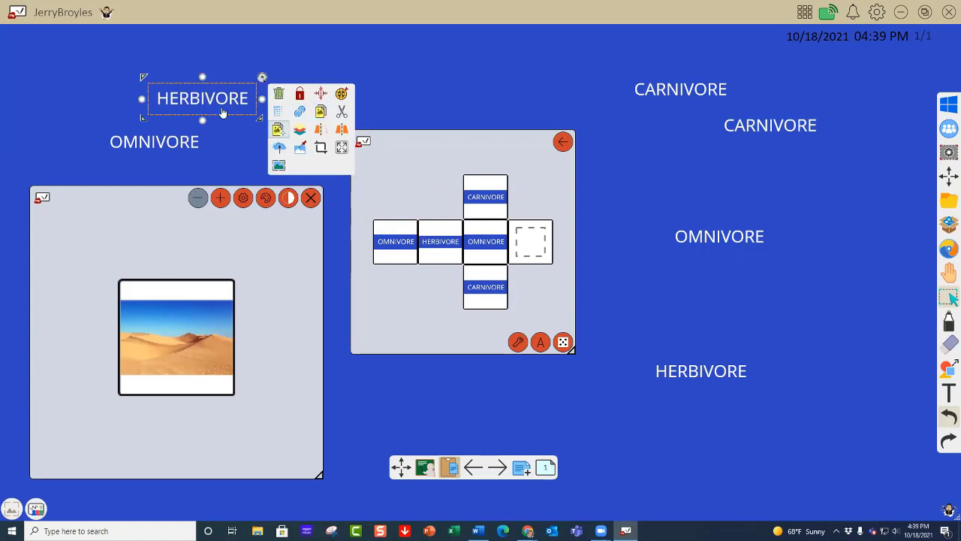
left_click_drag(233, 111, 524, 242)
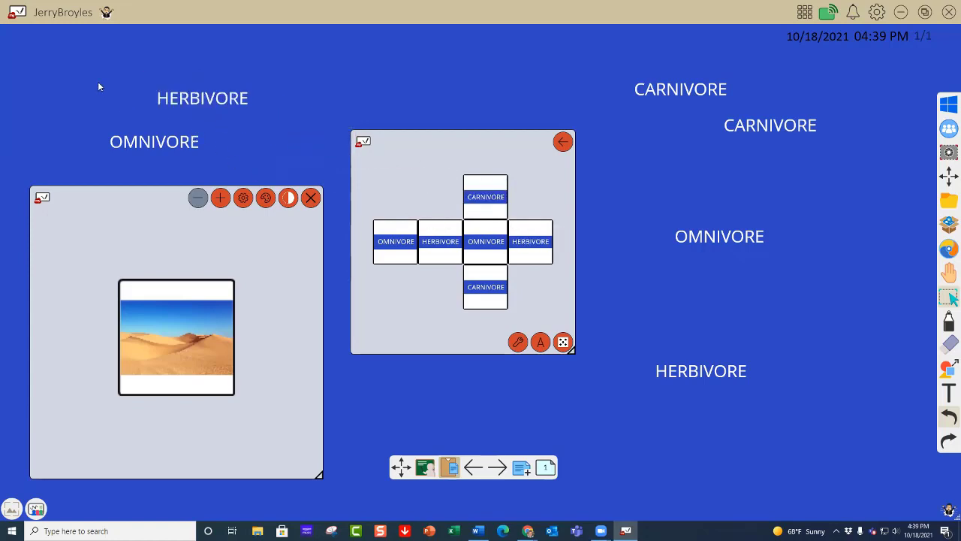
Step: Delete all leftover CARNIVORE, OMNIVORE and HERBIVORE pictures and text labels from the canvas
mouse_move(96, 79)
left_mouse_down()
mouse_move(151, 154)
mouse_move(262, 107)
mouse_move(118, 113)
mouse_move(109, 133)
left_mouse_up()
left_click(282, 99)
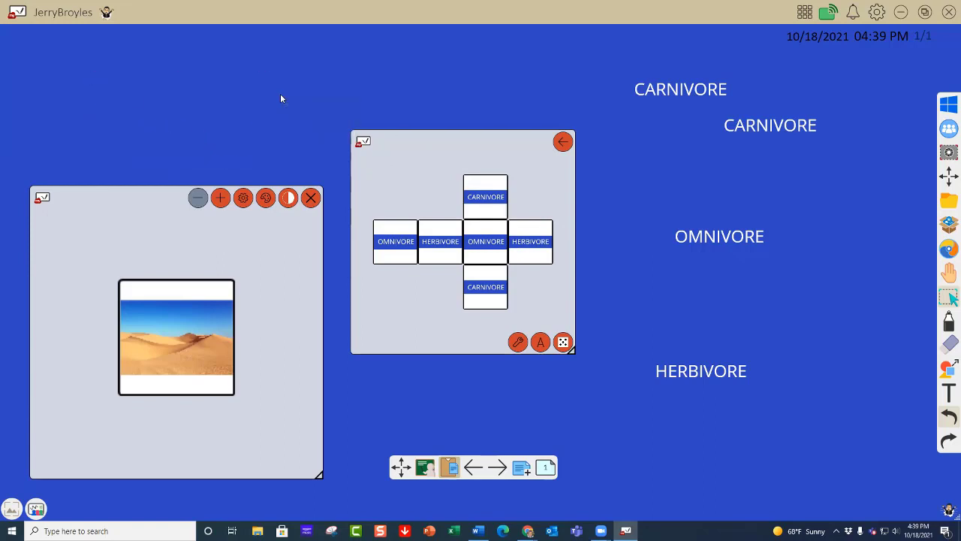
mouse_move(661, 62)
left_mouse_down()
mouse_move(787, 161)
mouse_move(729, 57)
mouse_move(658, 82)
left_mouse_up()
left_click(847, 81)
mouse_move(749, 192)
left_mouse_down()
mouse_move(656, 223)
mouse_move(640, 329)
left_mouse_up()
mouse_move(754, 365)
left_mouse_down()
mouse_move(715, 204)
mouse_move(744, 192)
left_mouse_up()
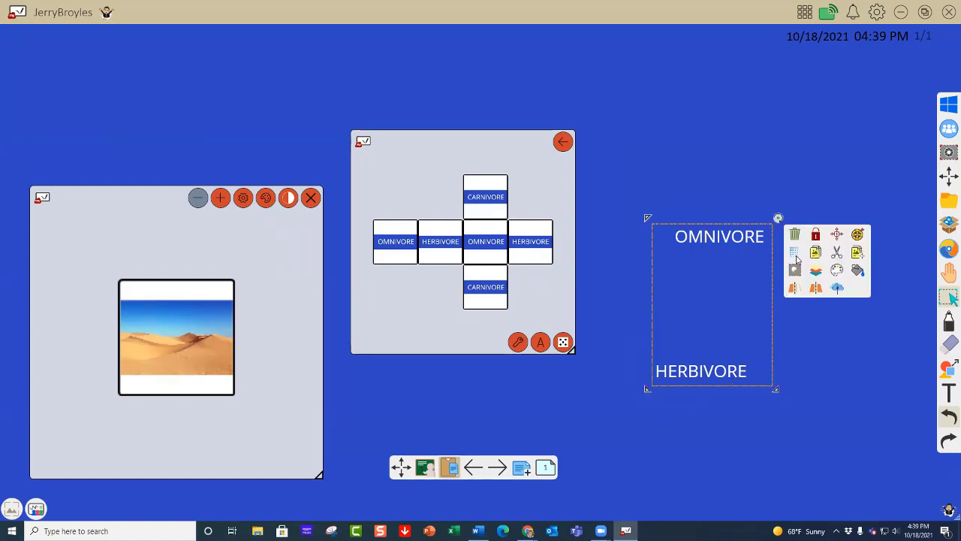
left_click(795, 232)
Step: Finish editing the word die's faces, enlarge it to match the picture die, and align the two dice side by side
left_click_drag(530, 152, 658, 154)
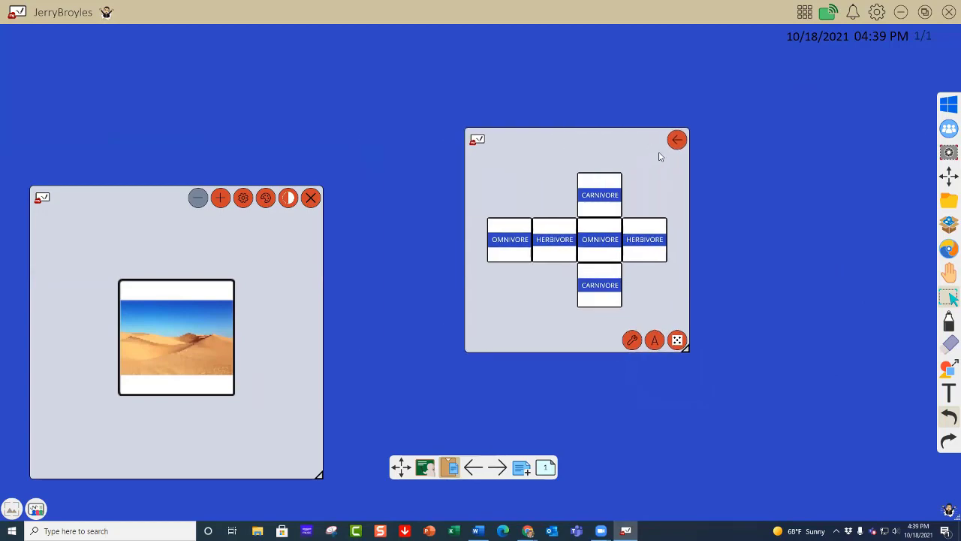
left_click(675, 140)
left_click_drag(275, 215, 342, 167)
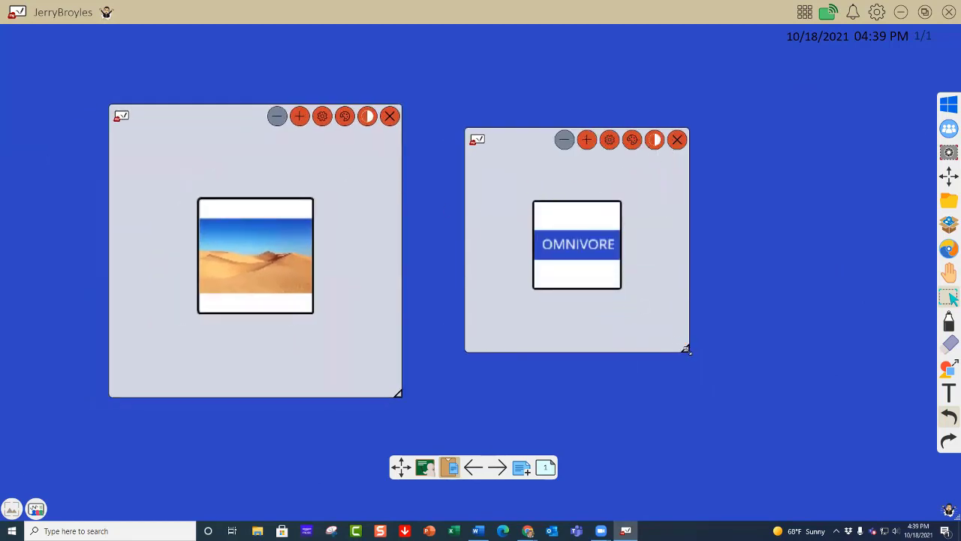
left_click_drag(685, 350, 751, 413)
left_click_drag(564, 174, 536, 137)
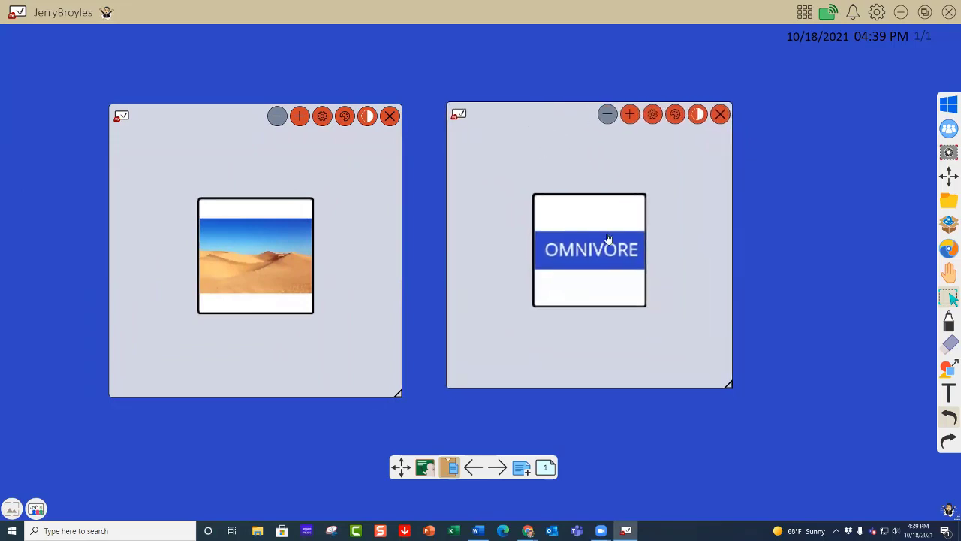
left_click_drag(727, 378, 746, 404)
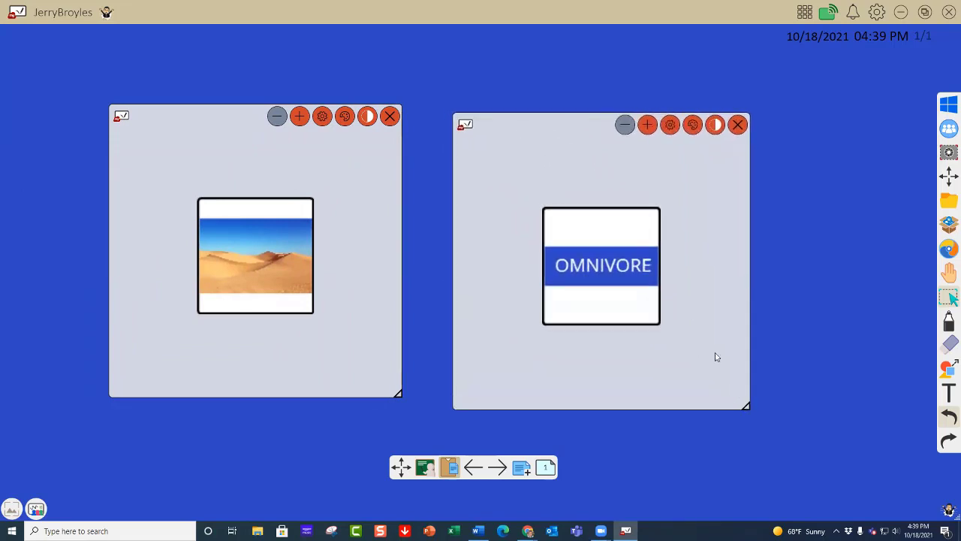
left_click_drag(558, 155, 549, 142)
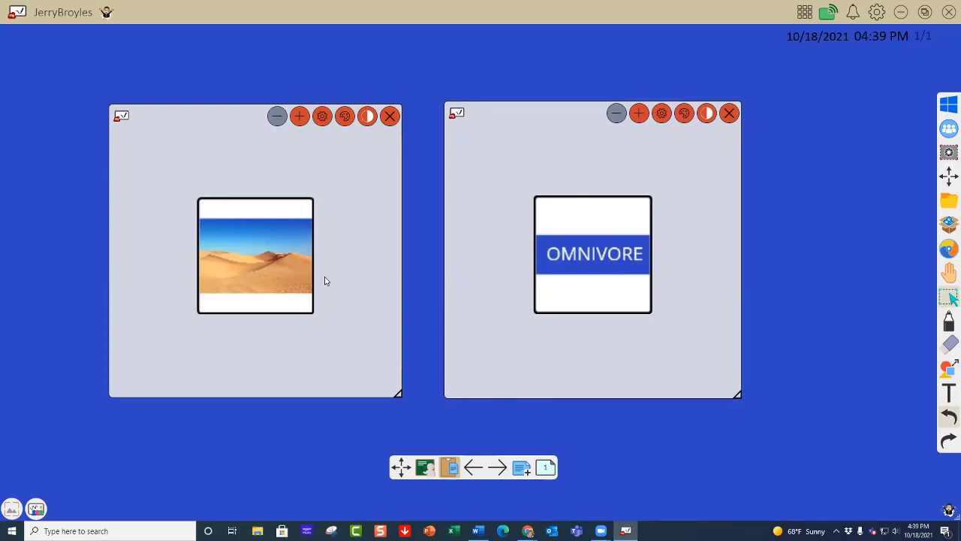
Step: Roll the picture die and the word die twice each to try out the activity
left_click(268, 272)
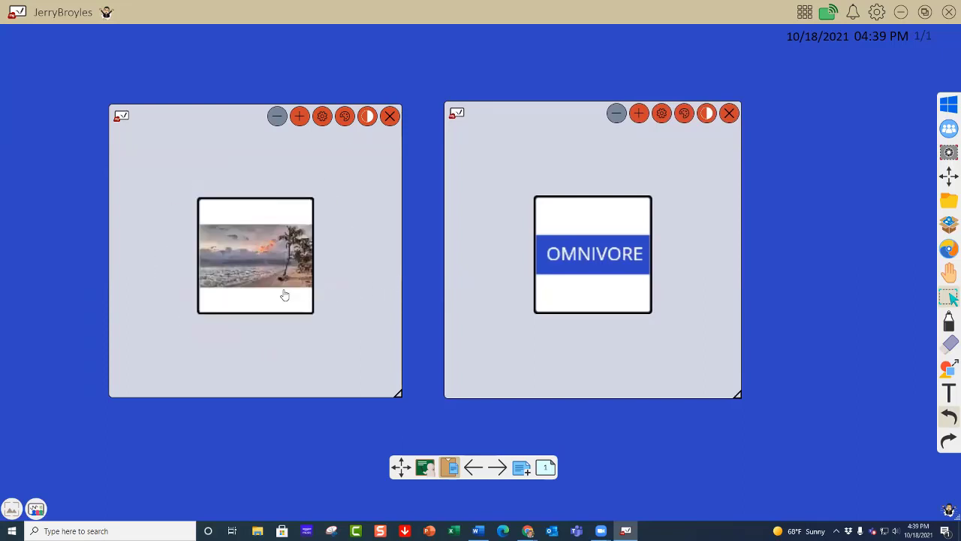
left_click(583, 266)
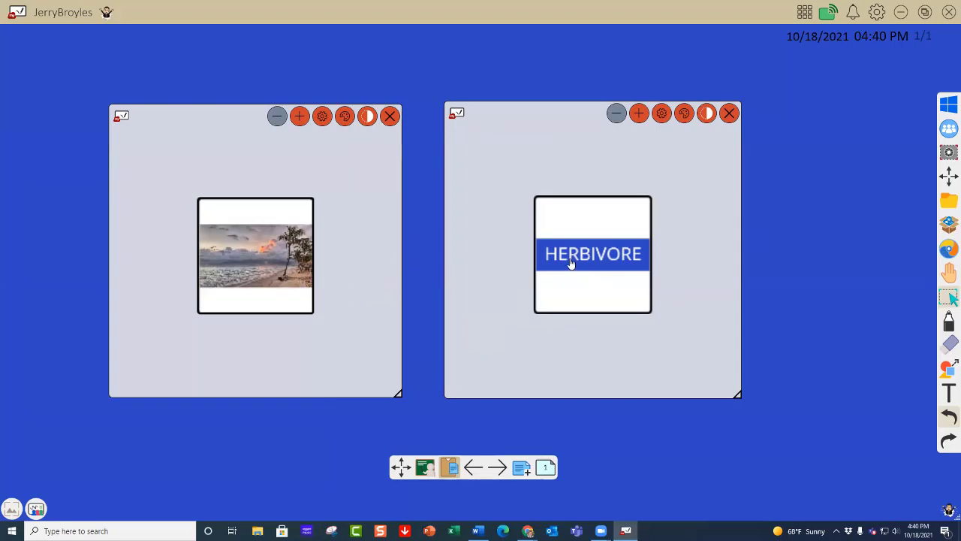
left_click(268, 267)
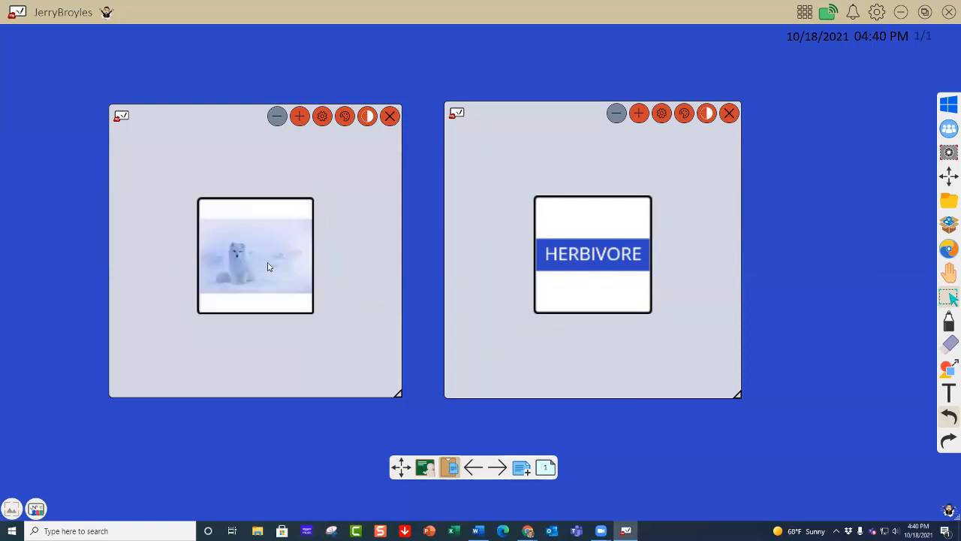
left_click(609, 265)
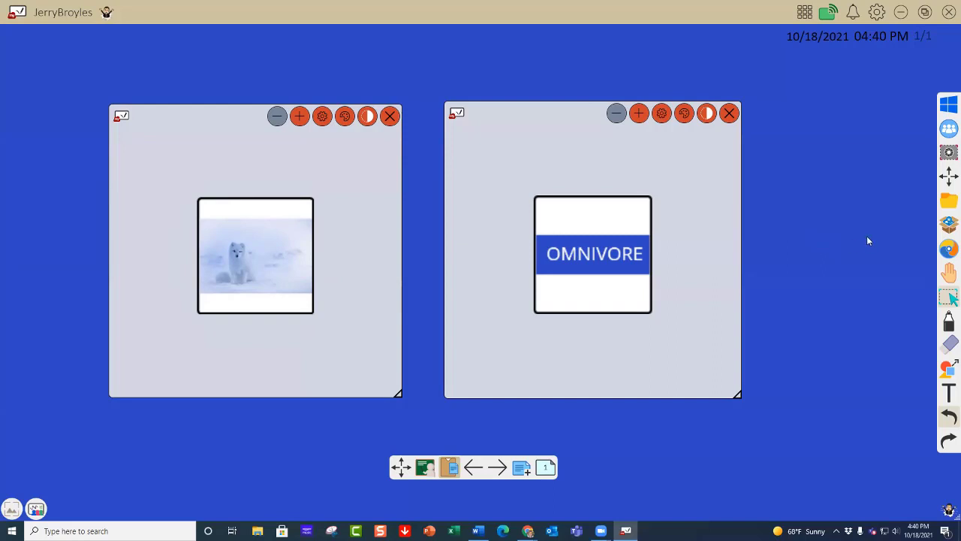
Step: Start saving the session as a new file in Google Drive's My Drive > myViewBoard > Lesson Plans folder
left_click(948, 200)
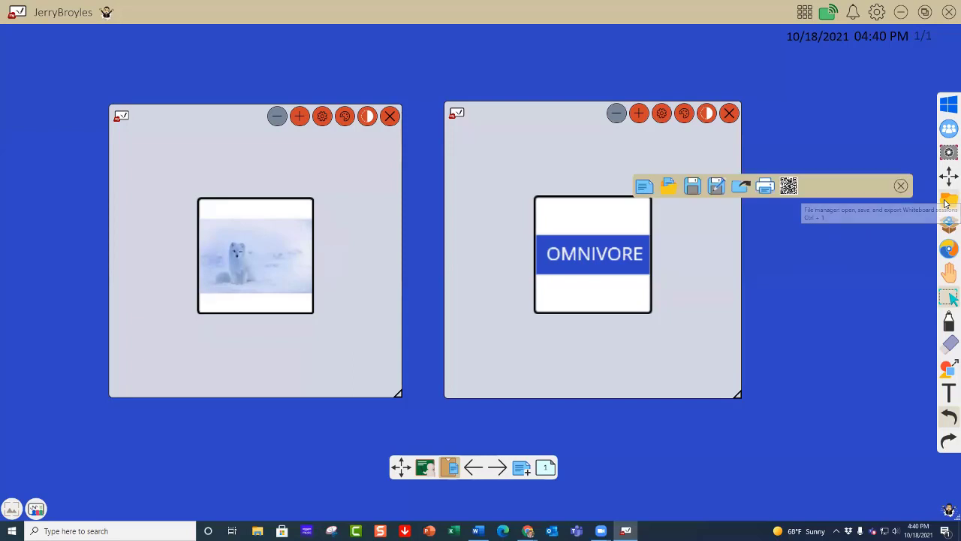
left_click(717, 187)
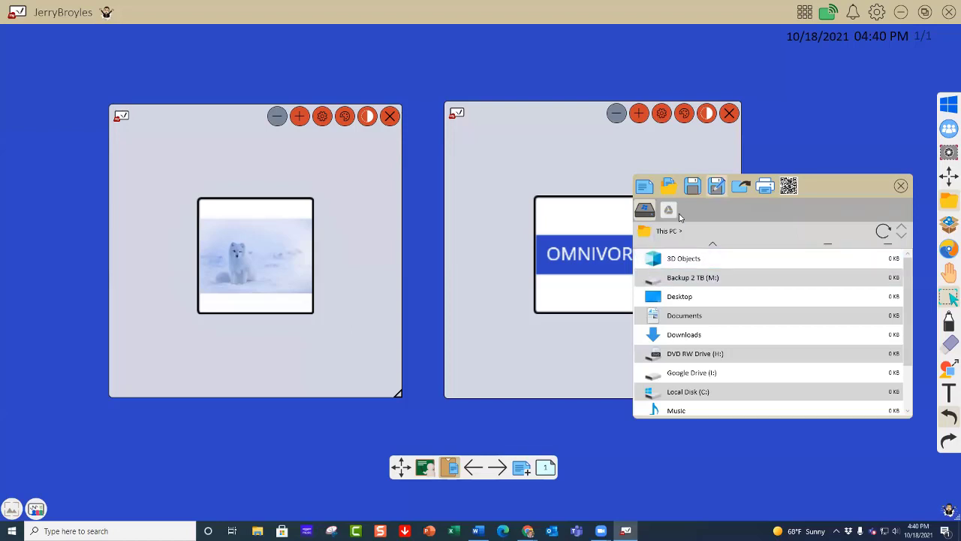
left_click(668, 211)
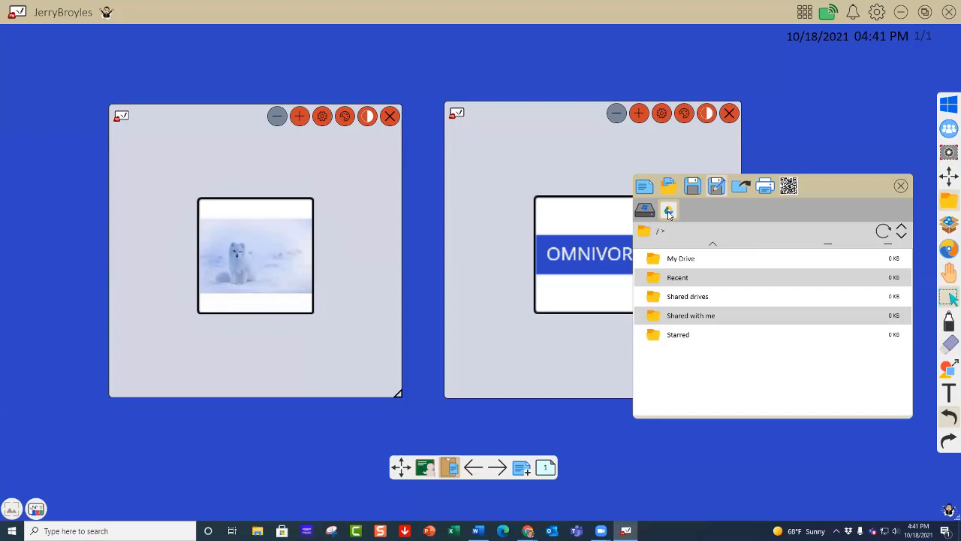
double_click(675, 261)
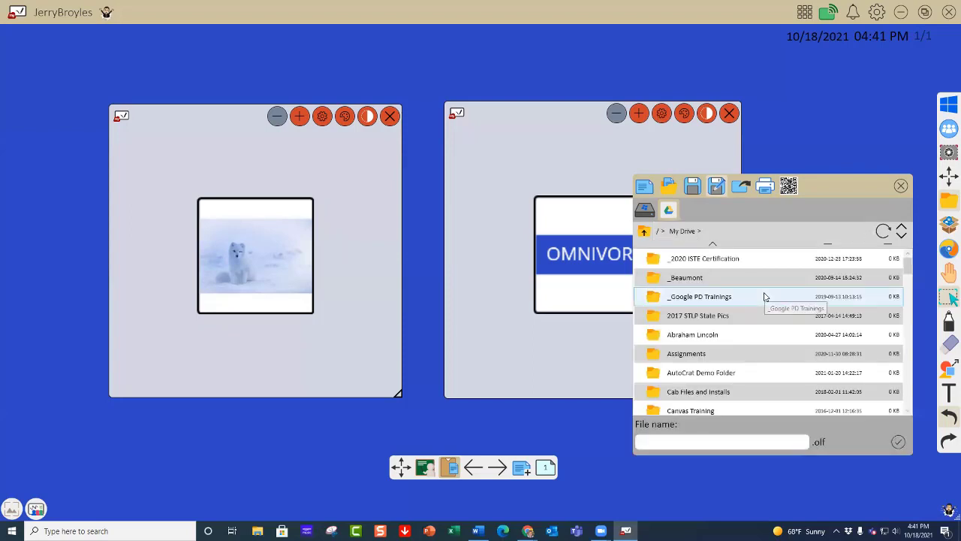
scroll(716, 302, "down", 10)
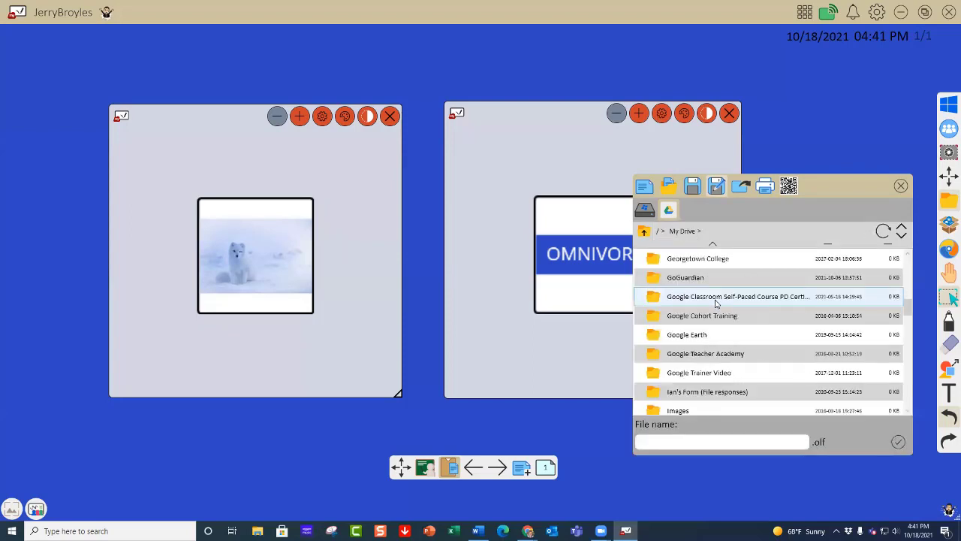
scroll(715, 303, "down", 4)
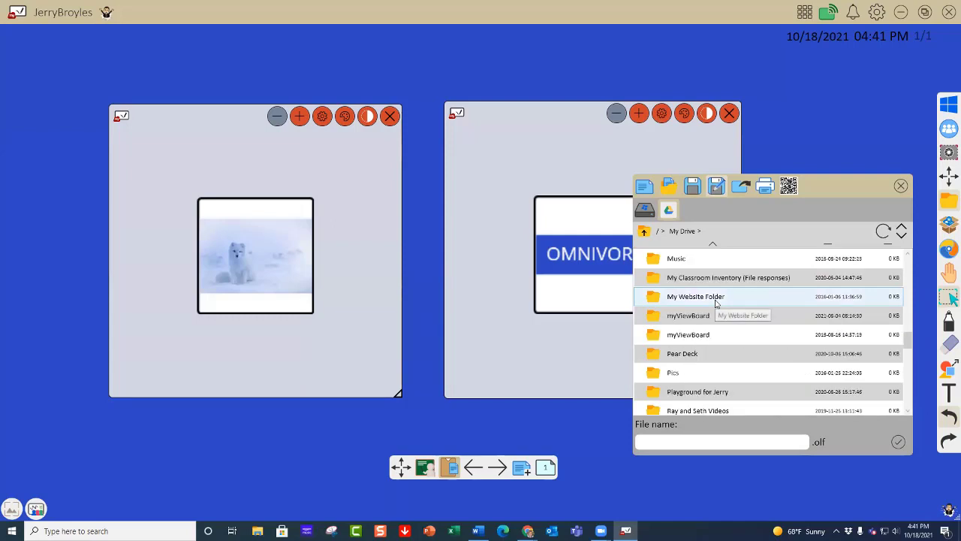
double_click(686, 337)
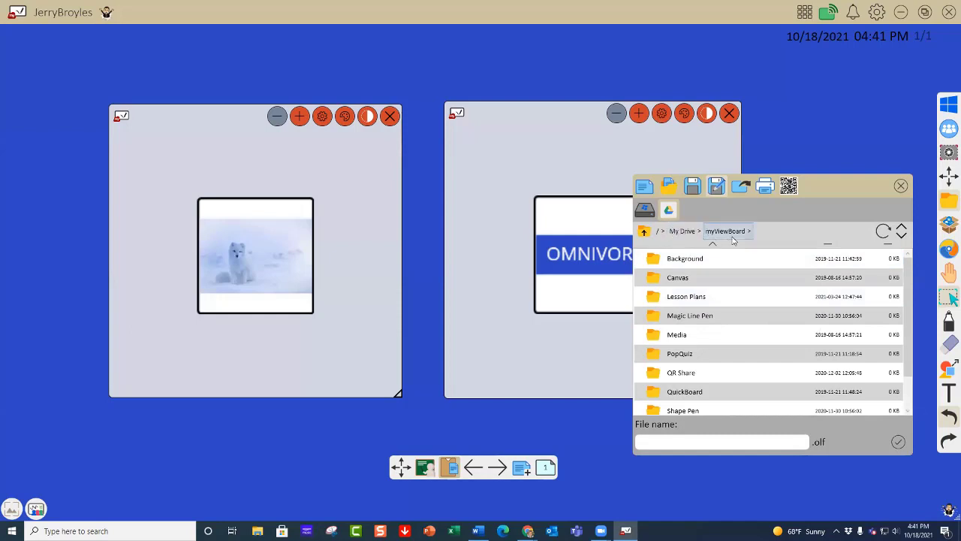
double_click(677, 298)
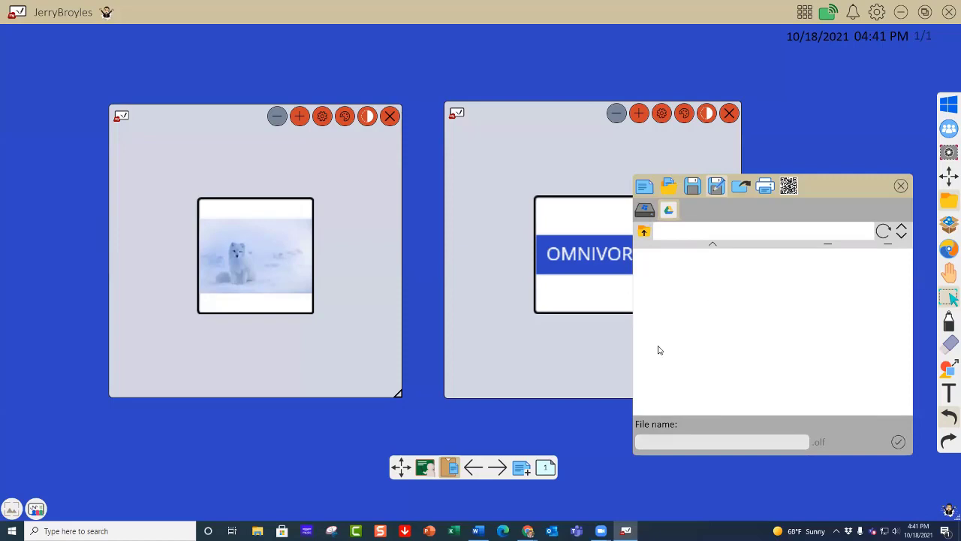
Step: Name the file "Animal Habitat Dice" and save it in backup mode as both .olf and .vboard
left_click(678, 442)
type("Anim")
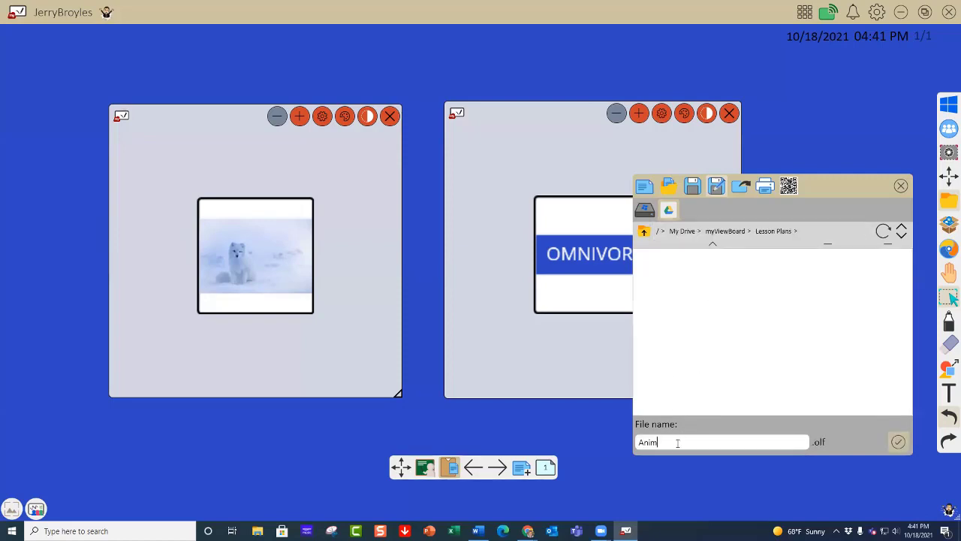
type("al Habitat Dice")
left_click(899, 442)
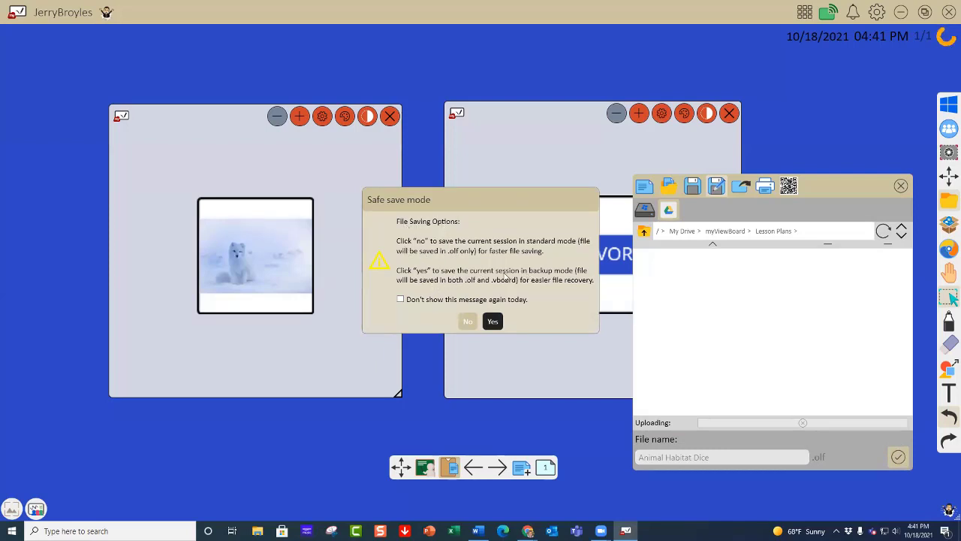
left_click(402, 299)
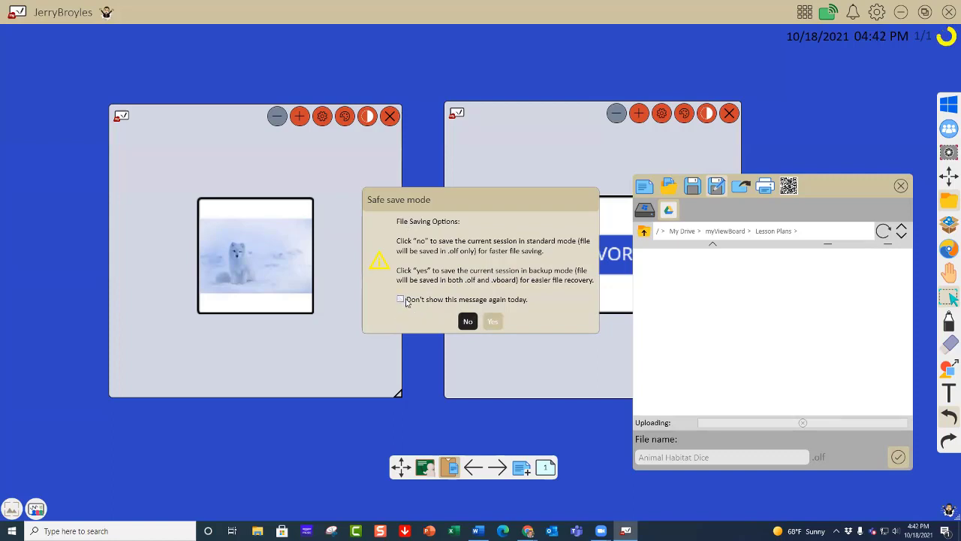
left_click(492, 321)
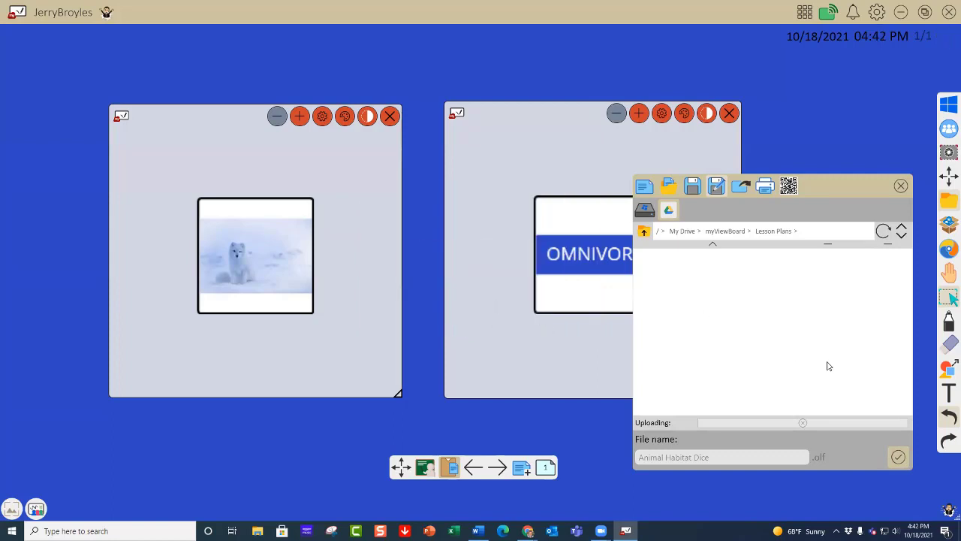